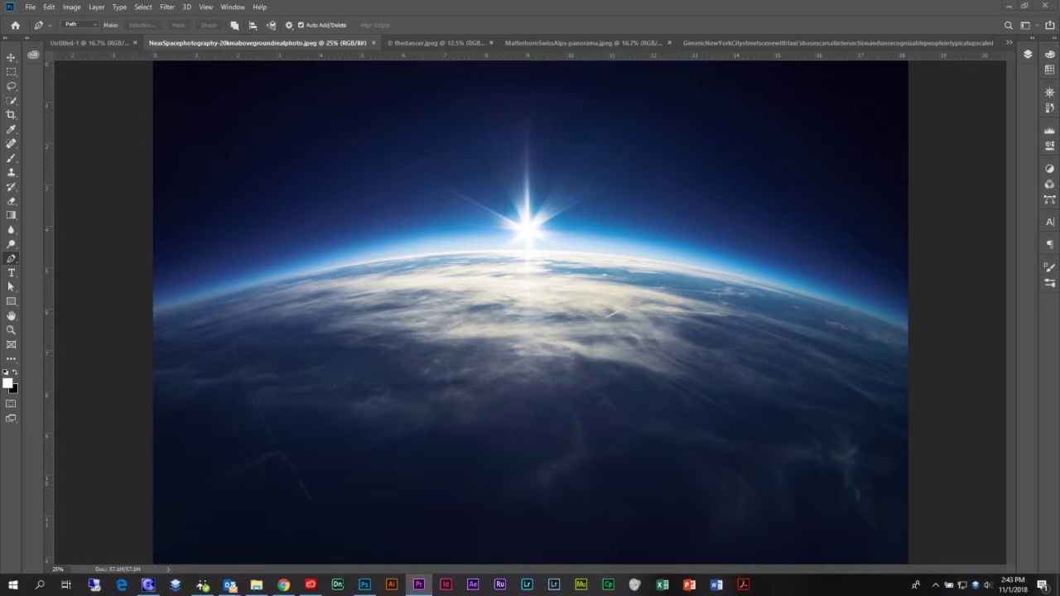
Make a rectangular marquee selection covering the sun flare and the bright clouds below it in the near-space photo.
left_click(10, 73)
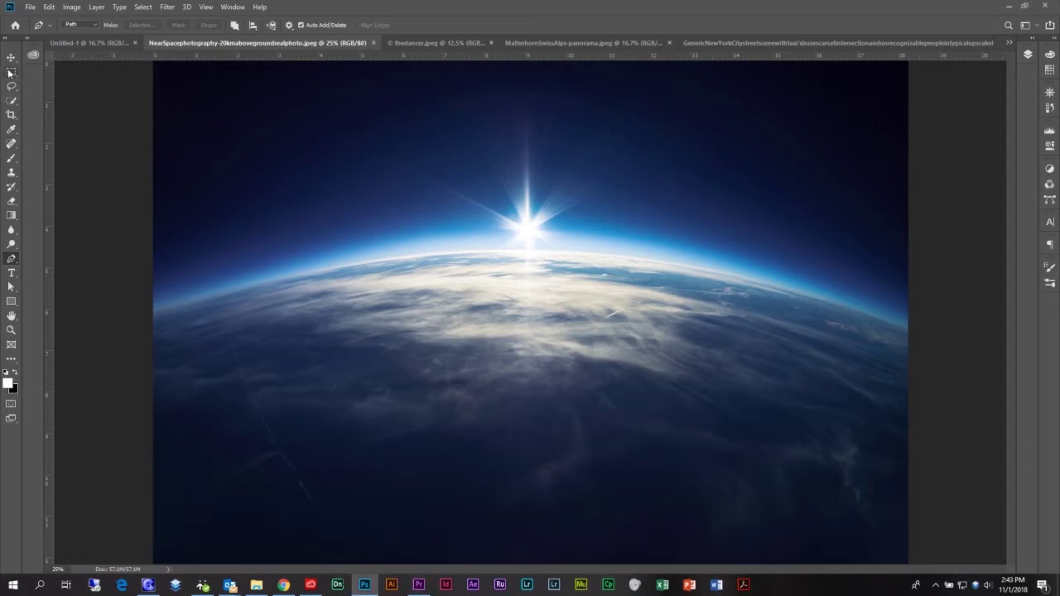
left_click(11, 72)
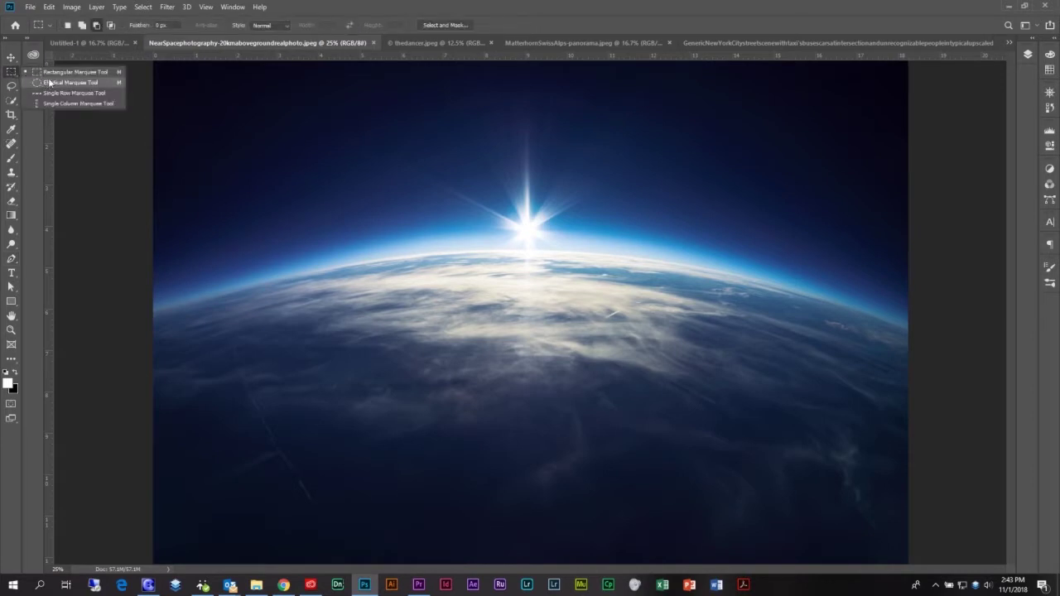
left_click(50, 73)
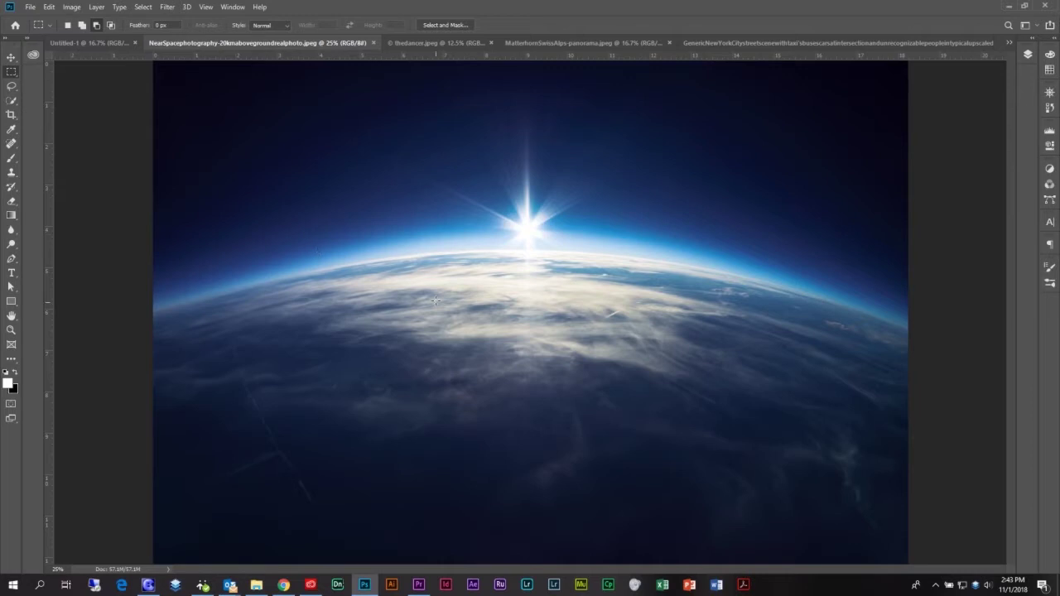
left_click_drag(357, 199, 602, 405)
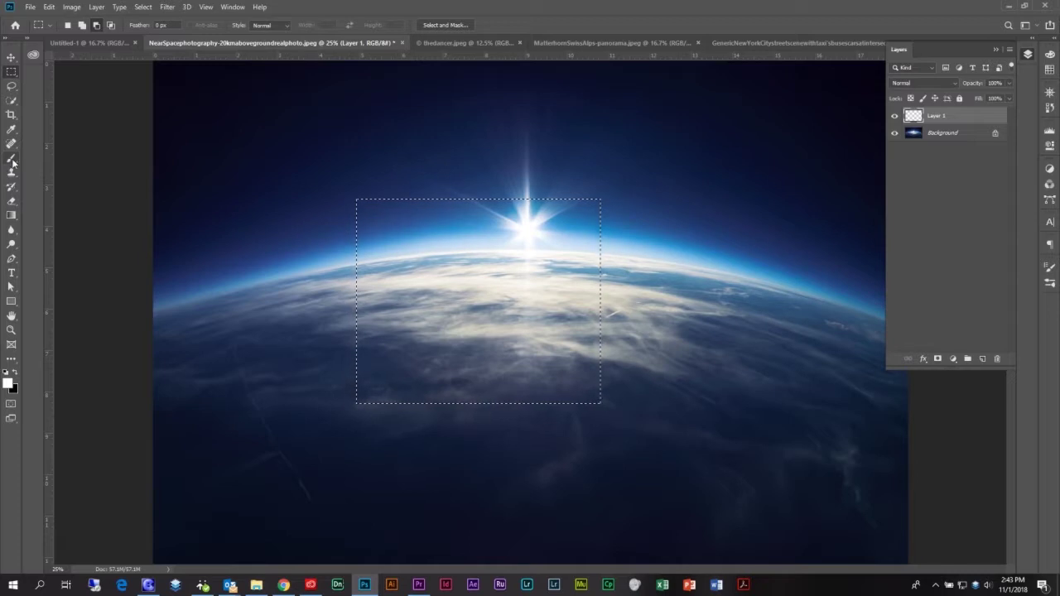
Activate the Brush tool and set the foreground colour to bright yellow.
left_click(10, 158)
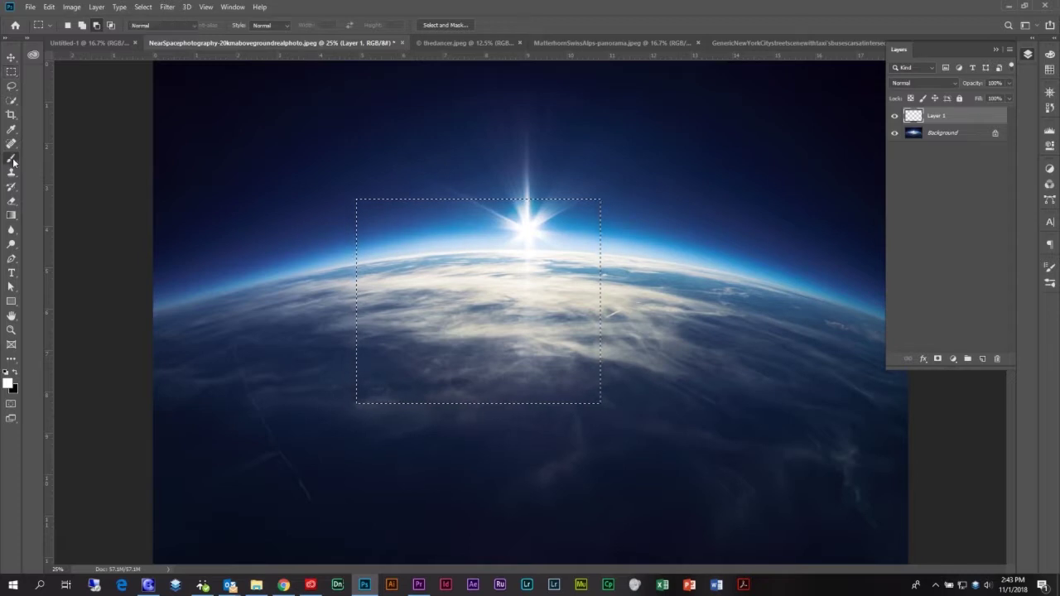
left_click(8, 383)
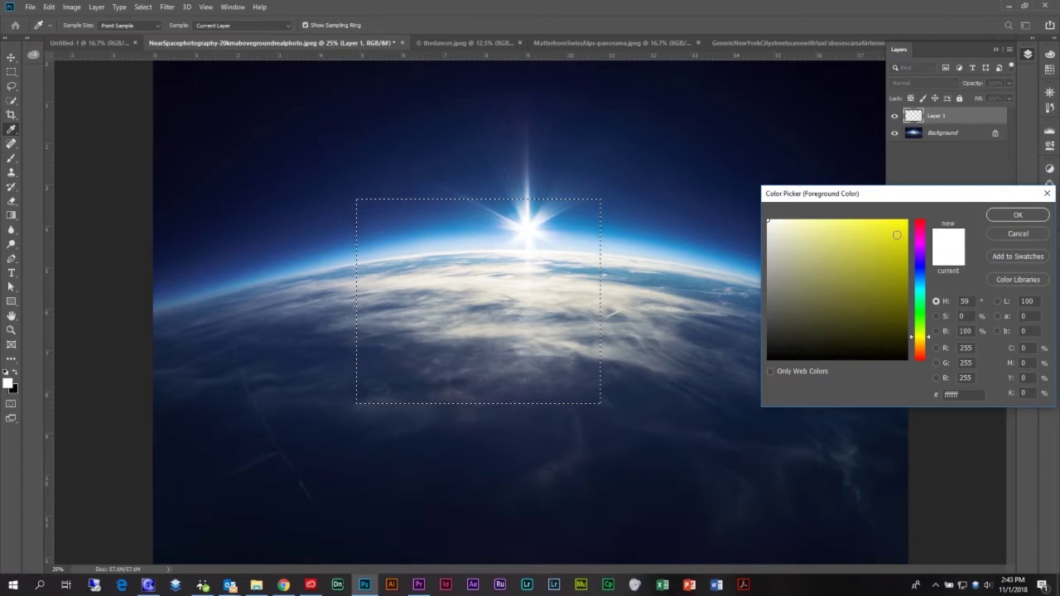
left_click(898, 235)
left_click(1018, 215)
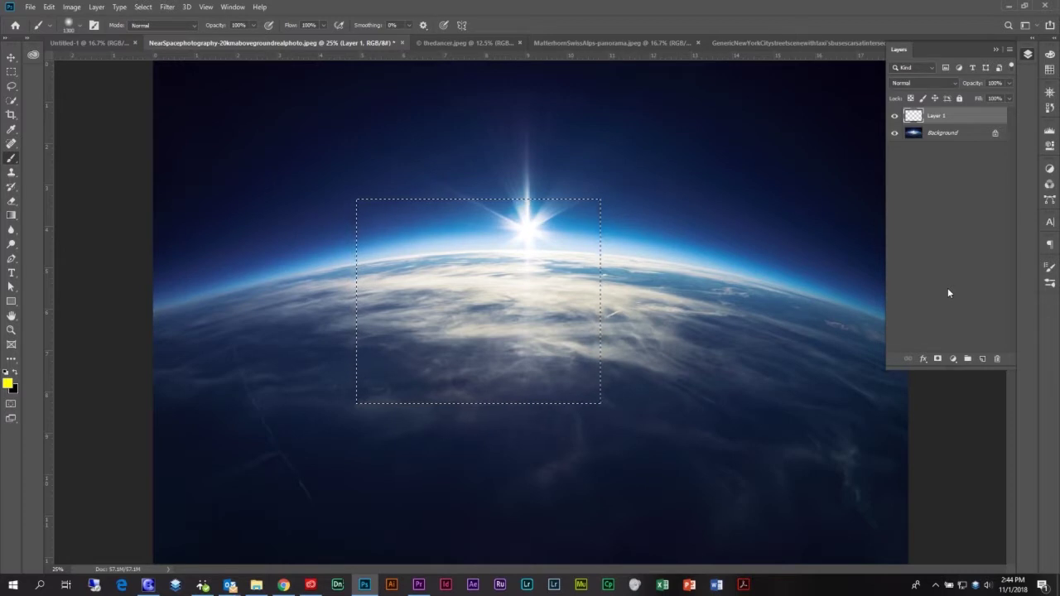
Try masking the Background layer with the rectangular selection, and undo the mask.
left_click(939, 135)
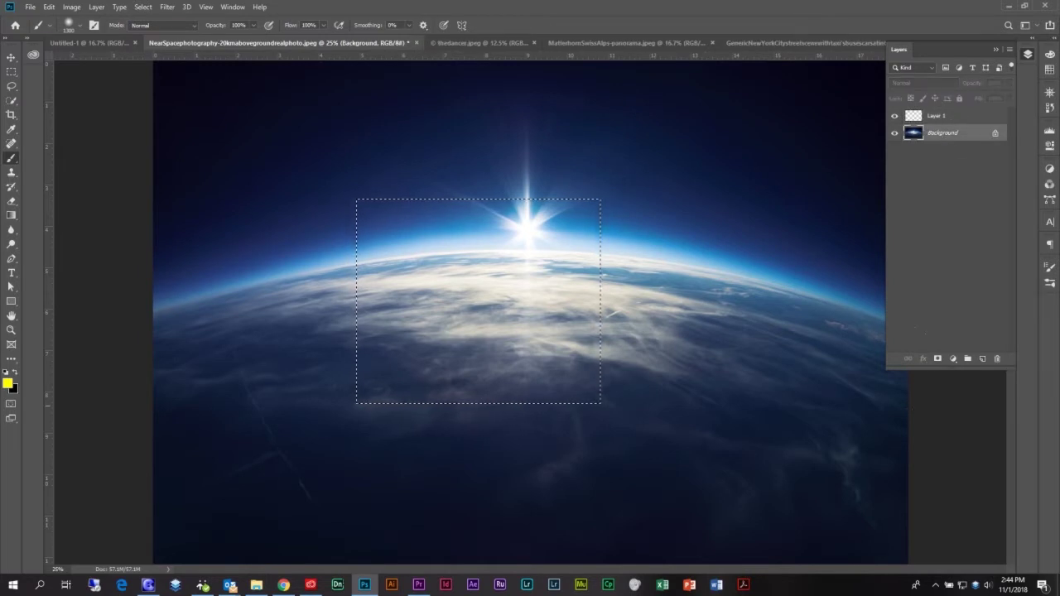
left_click(938, 359)
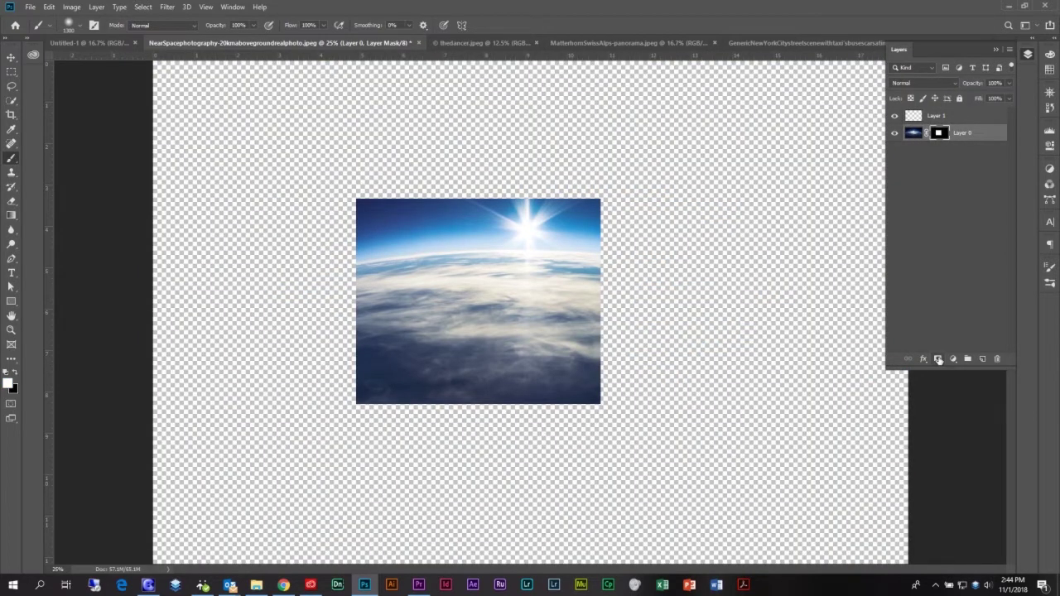
key("ctrl+z")
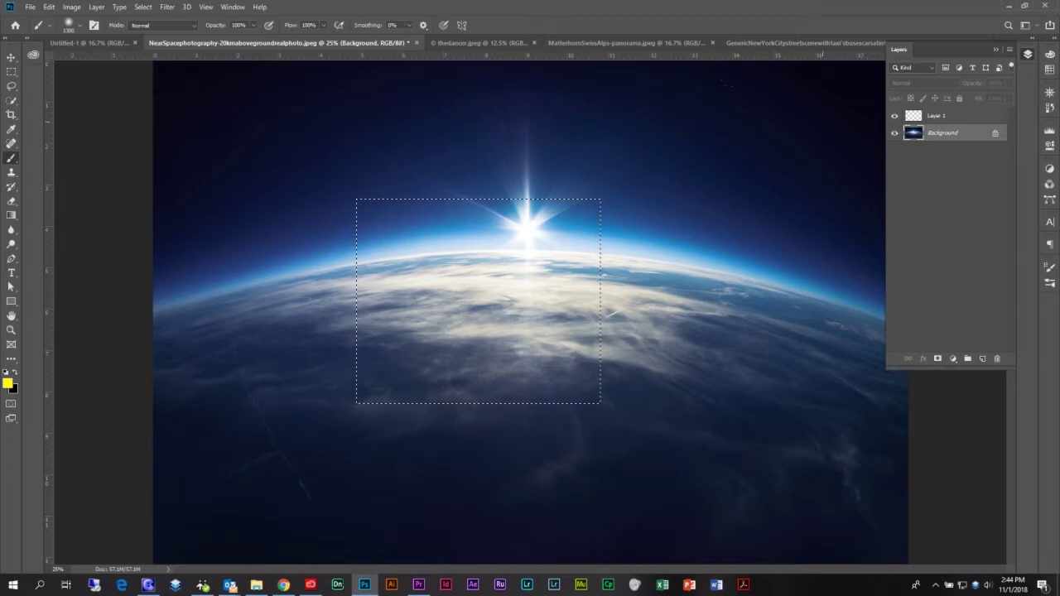
Try a small rectangular marquee selection on the clouds just below the sun, and deselect it.
left_click(10, 71)
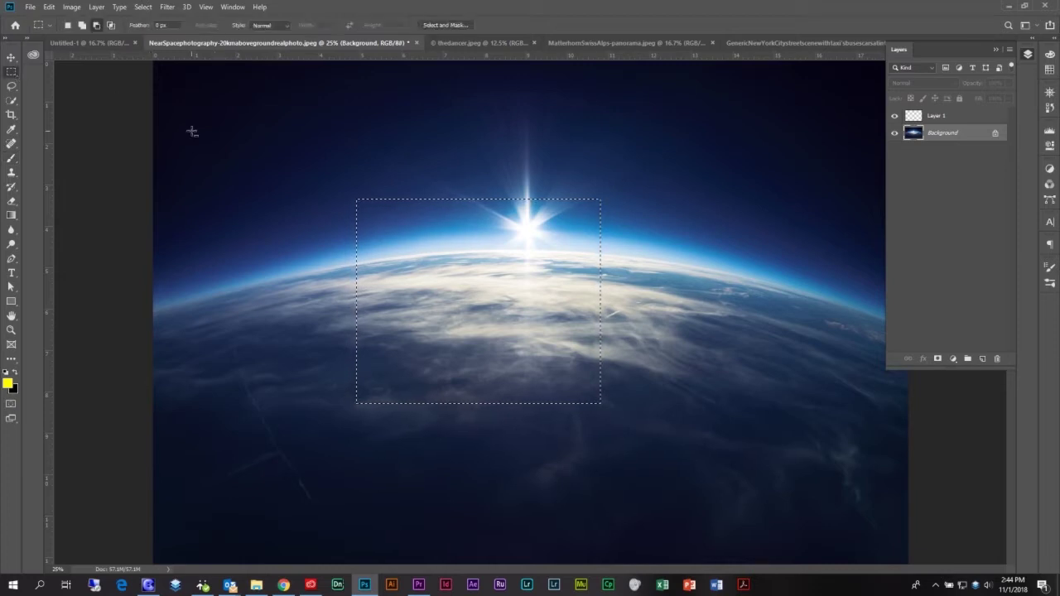
left_click(667, 241)
left_click_drag(496, 249, 526, 279)
key("ctrl+d")
Try an elliptical marquee selection from the sun across the clouds, and deselect it.
left_click_drag(12, 72, 67, 83)
left_click_drag(528, 234, 712, 399)
key("ctrl+d")
Try a freehand Lasso selection around the bright cloud area under the horizon, and deselect it.
left_click(11, 86)
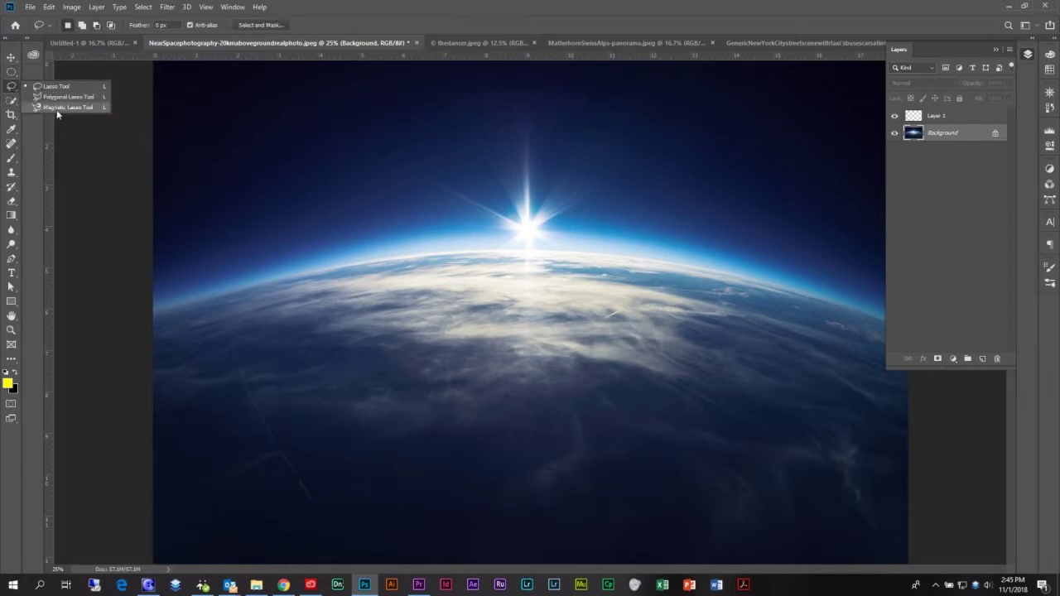
left_click(56, 87)
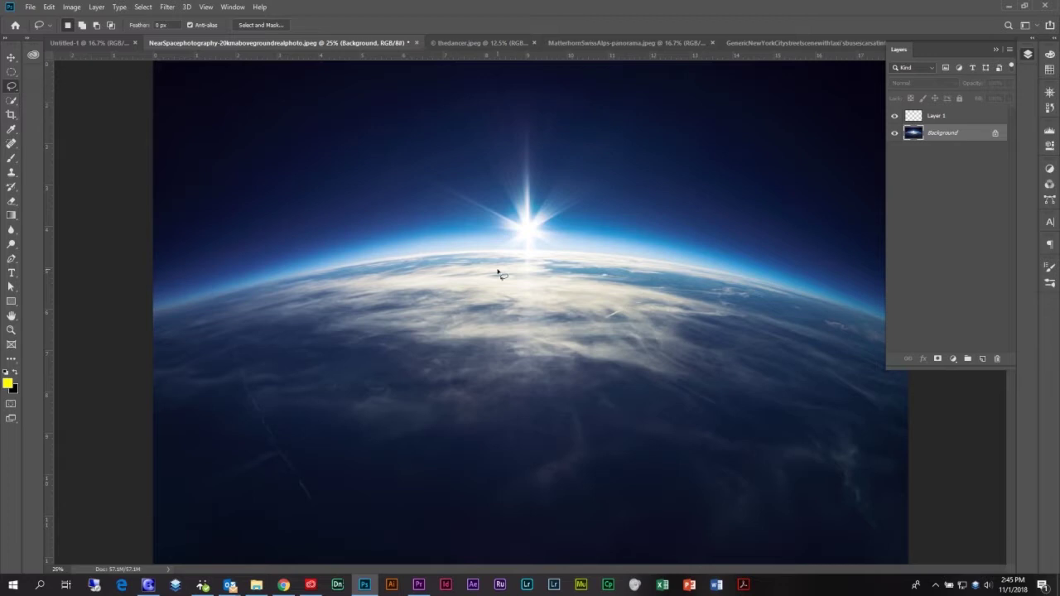
mouse_move(432, 248)
left_mouse_down()
mouse_move(421, 282)
mouse_move(366, 291)
mouse_move(346, 322)
mouse_move(630, 392)
mouse_move(688, 380)
mouse_move(684, 327)
mouse_move(729, 316)
mouse_move(702, 292)
mouse_move(643, 275)
mouse_move(432, 245)
left_mouse_up()
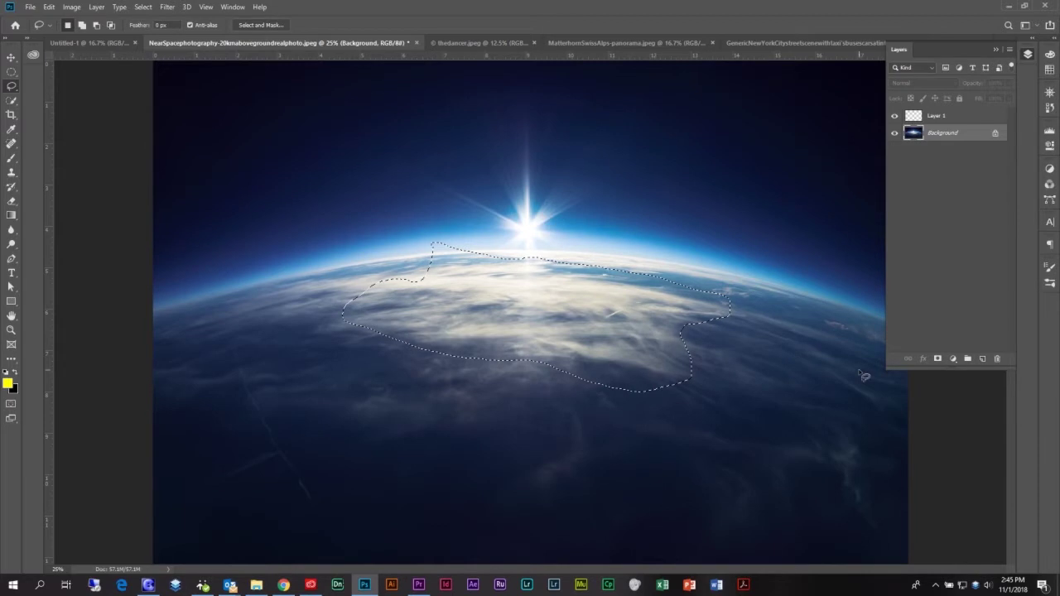
left_click(218, 172)
In MatterhornSwissAlps-panorama.jpeg, trace the ridge of the leftmost peak with the Magnetic Lasso tool and close the outline.
left_click(600, 45)
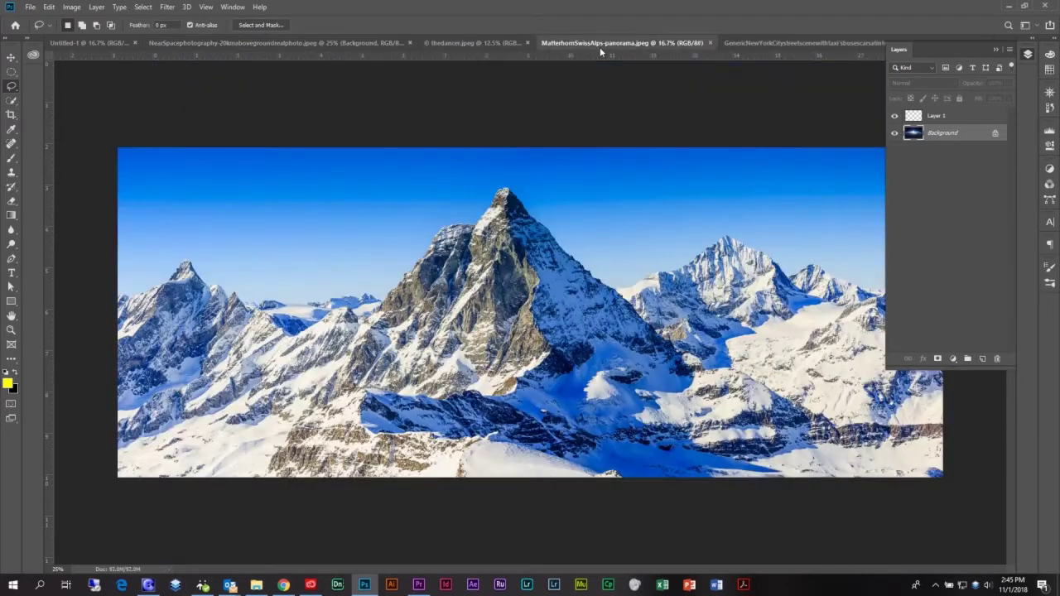
right_click(13, 87)
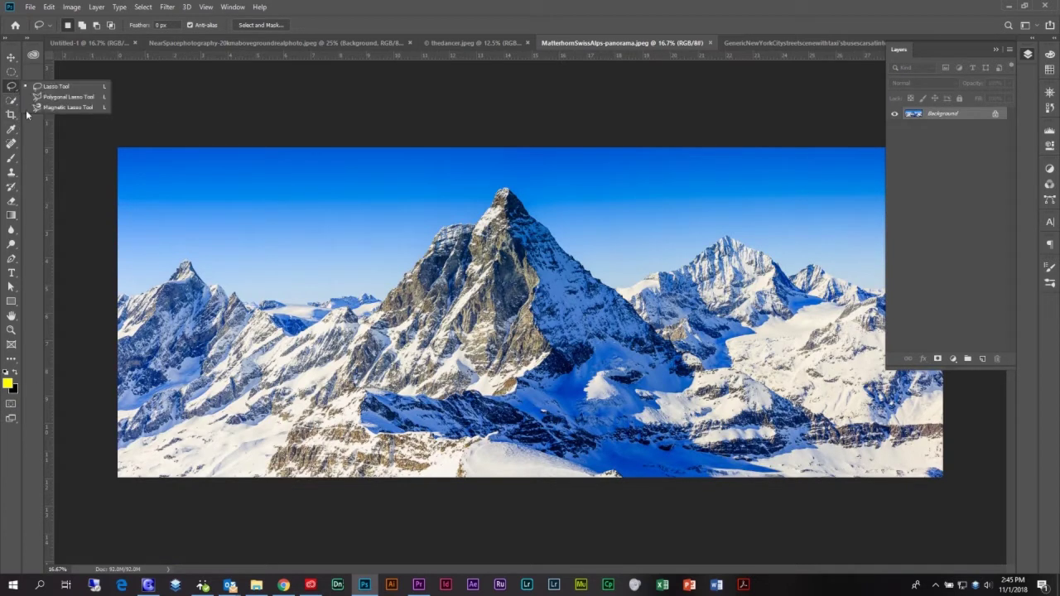
left_click(41, 105)
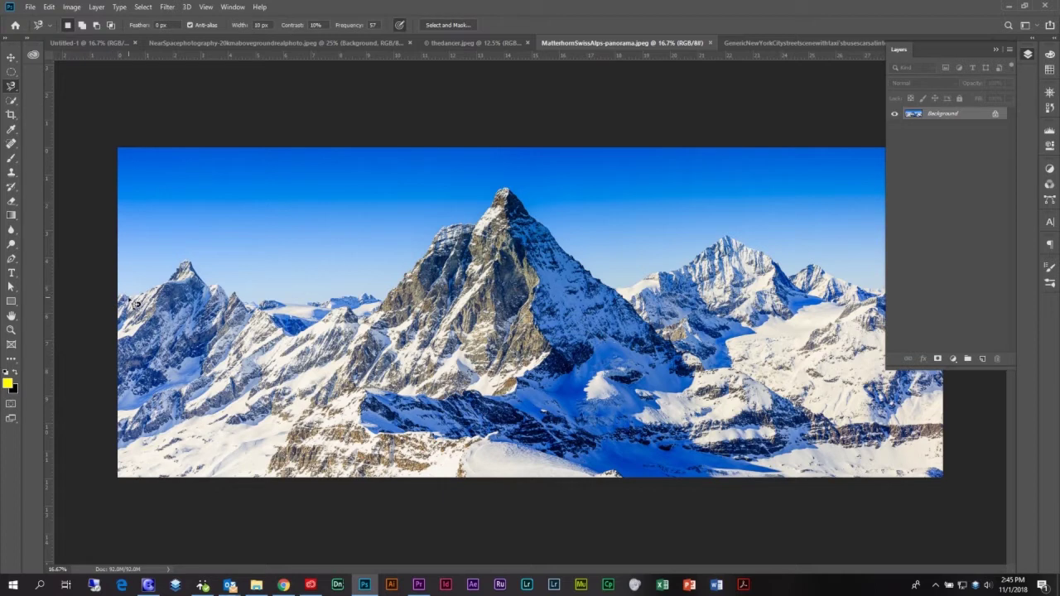
key("ctrl+plus")
key("ctrl+plus")
left_click_drag(157, 298, 758, 290)
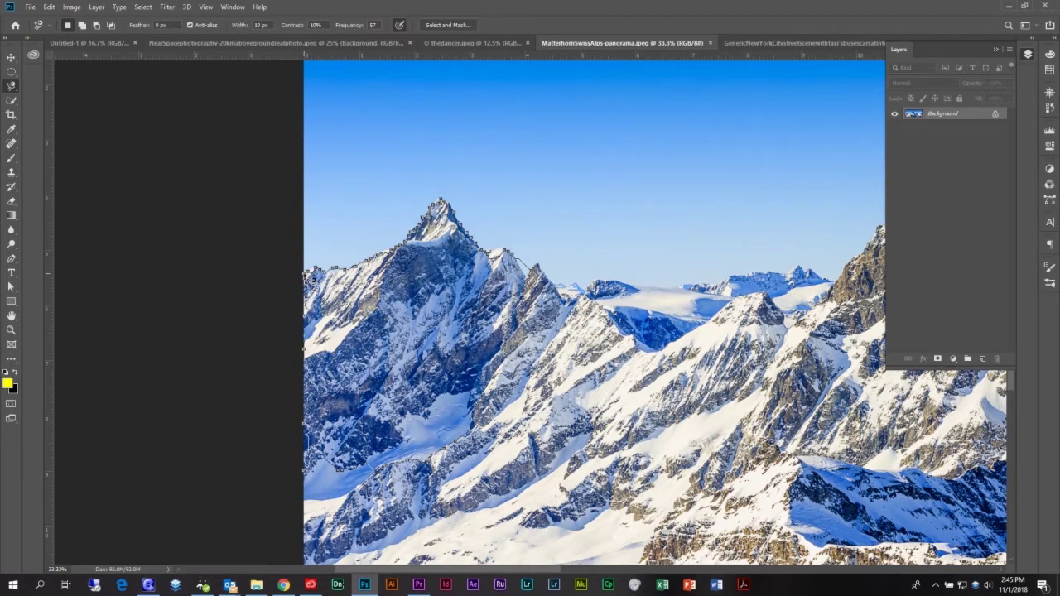
left_click(312, 278)
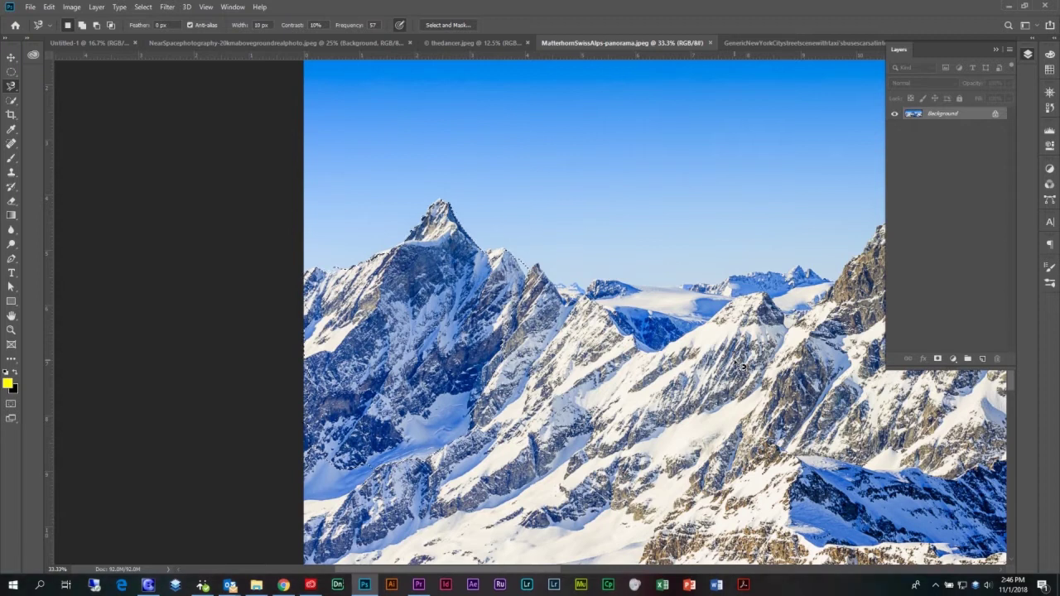
Outline the leftmost peak with straight segments using the Polygonal Lasso tool, closing the shape along the photo's left edge.
left_click_drag(701, 251, 343, 243)
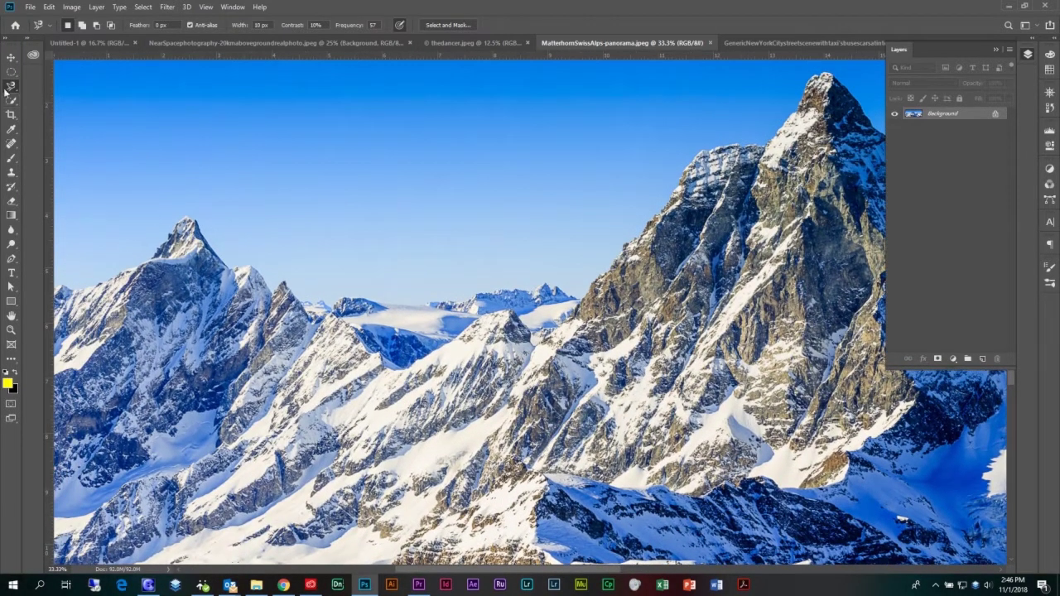
right_click(9, 87)
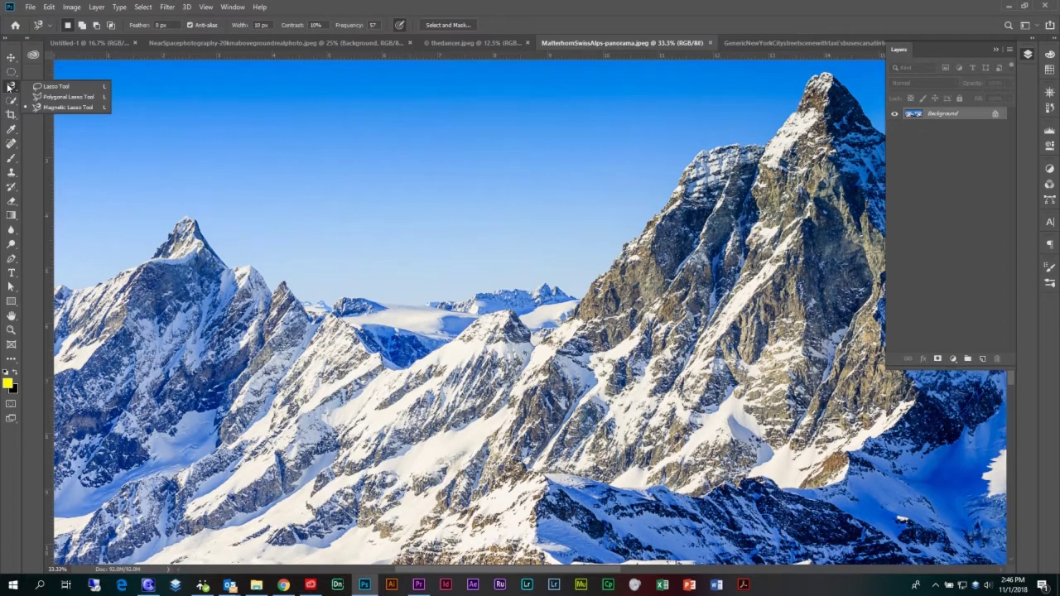
left_click(58, 99)
left_click_drag(591, 241, 544, 250)
left_click_drag(120, 220, 551, 241)
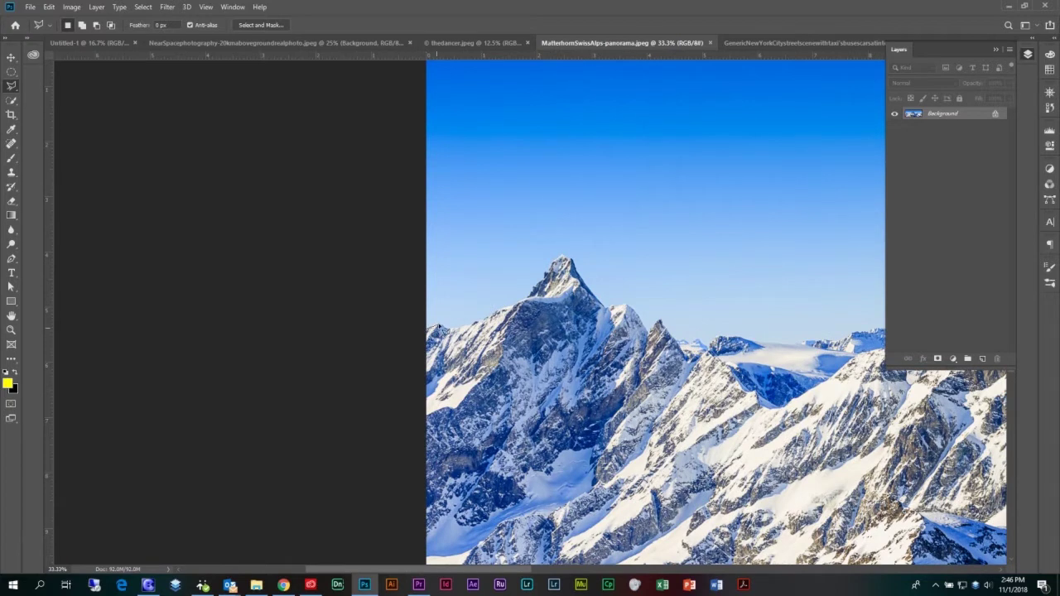
left_click(448, 327)
left_click(501, 311)
left_click(528, 297)
left_click(547, 265)
left_click(557, 257)
left_click(568, 254)
left_click(563, 250)
left_click(628, 305)
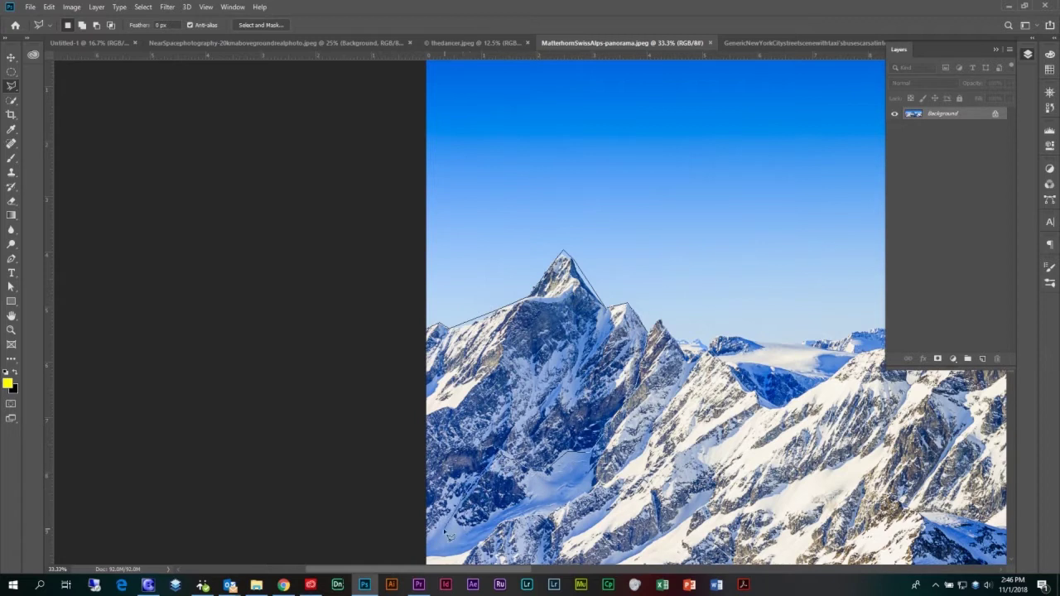
left_click(429, 544)
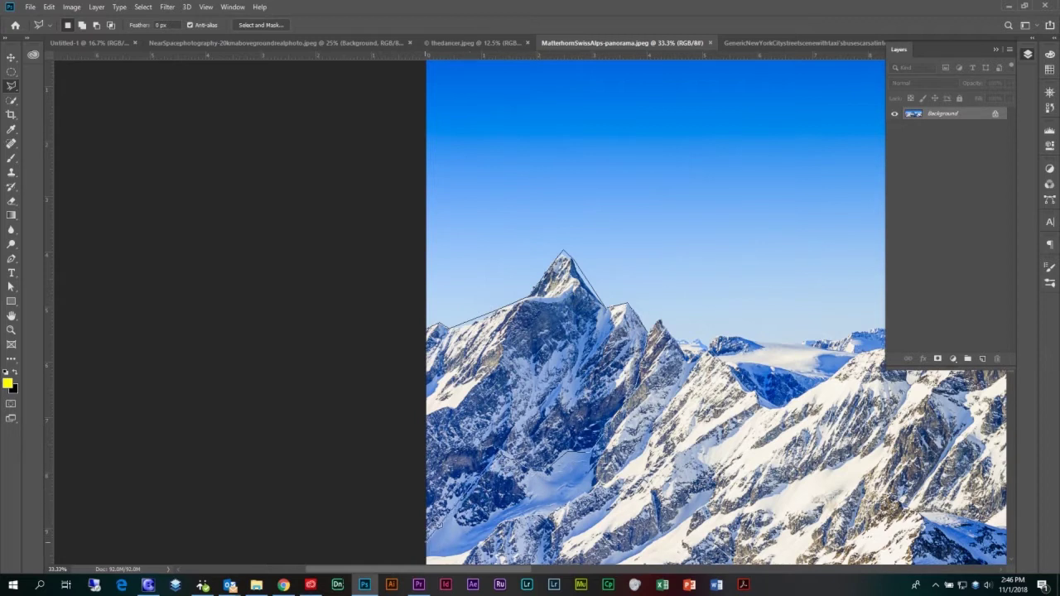
left_click(426, 330)
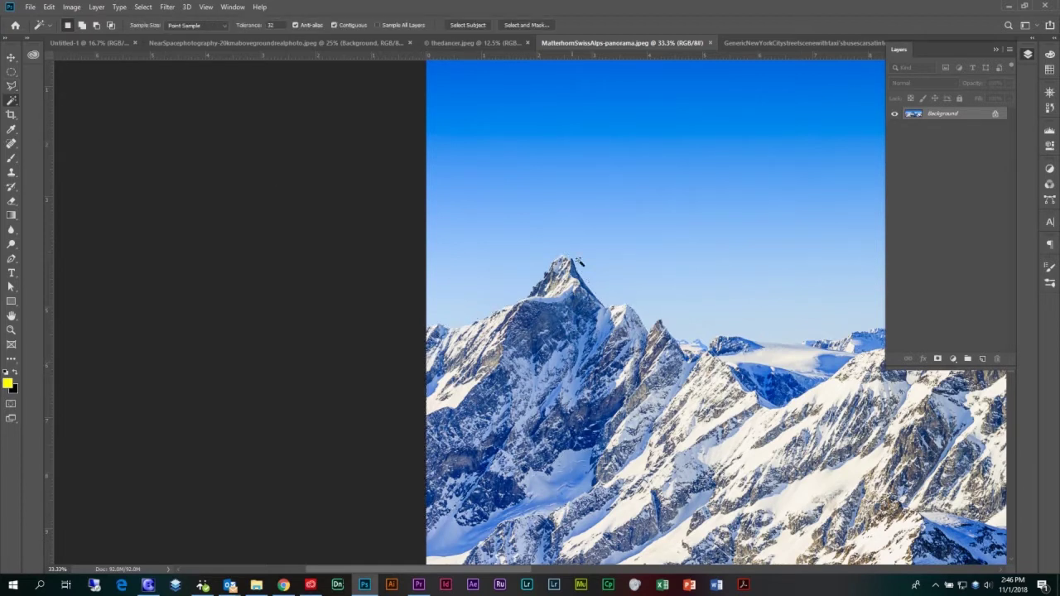
left_click_drag(730, 229, 426, 199)
left_click_drag(553, 179, 328, 263)
left_click_drag(385, 206, 469, 206)
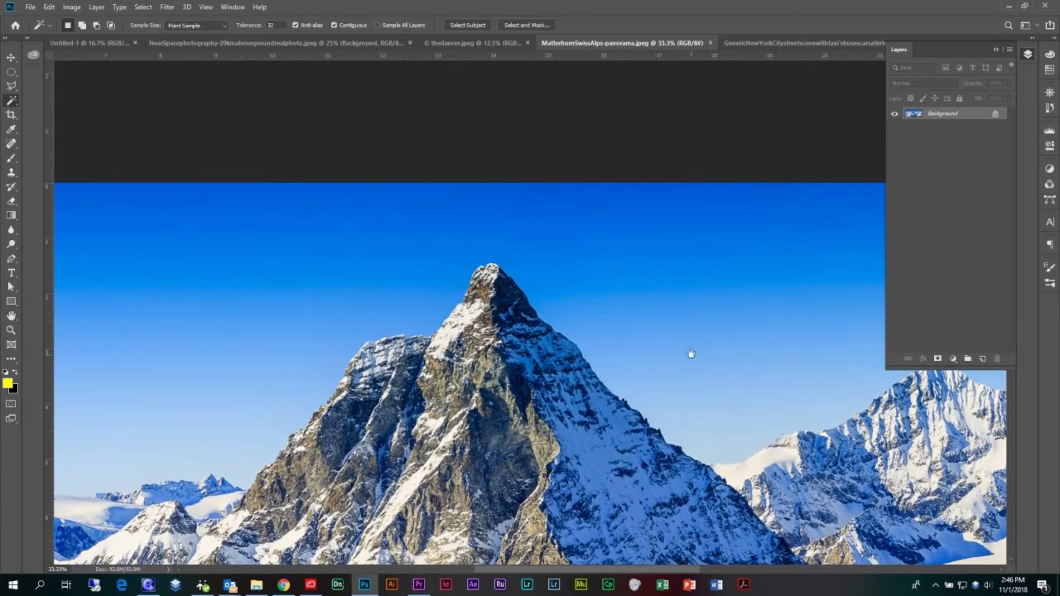
left_click_drag(683, 349, 656, 309)
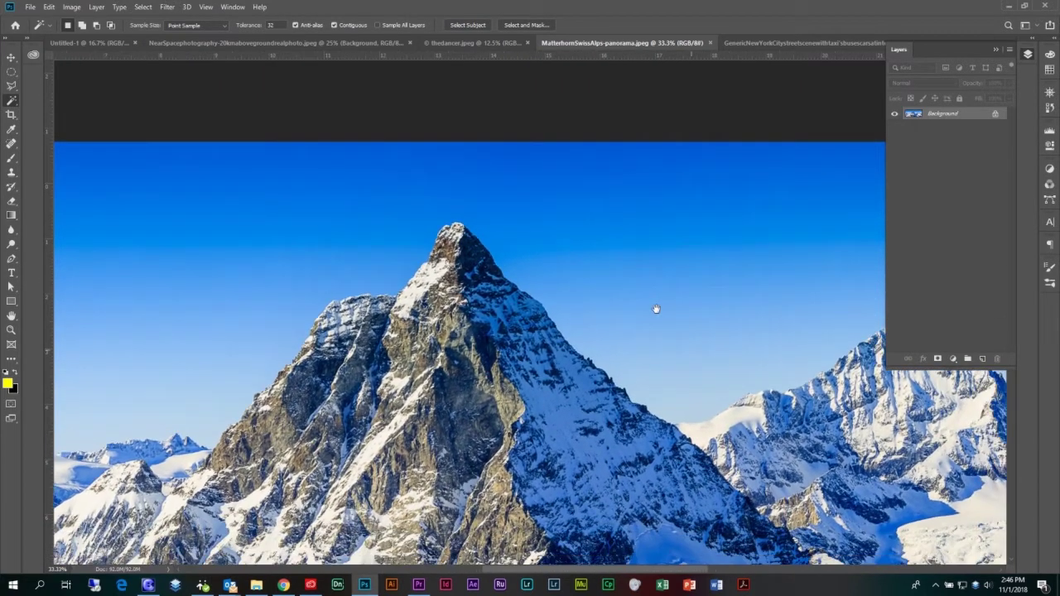
Switch to thedancer.jpeg and clear the selection of the light backdrop around the dancer.
left_click(459, 44)
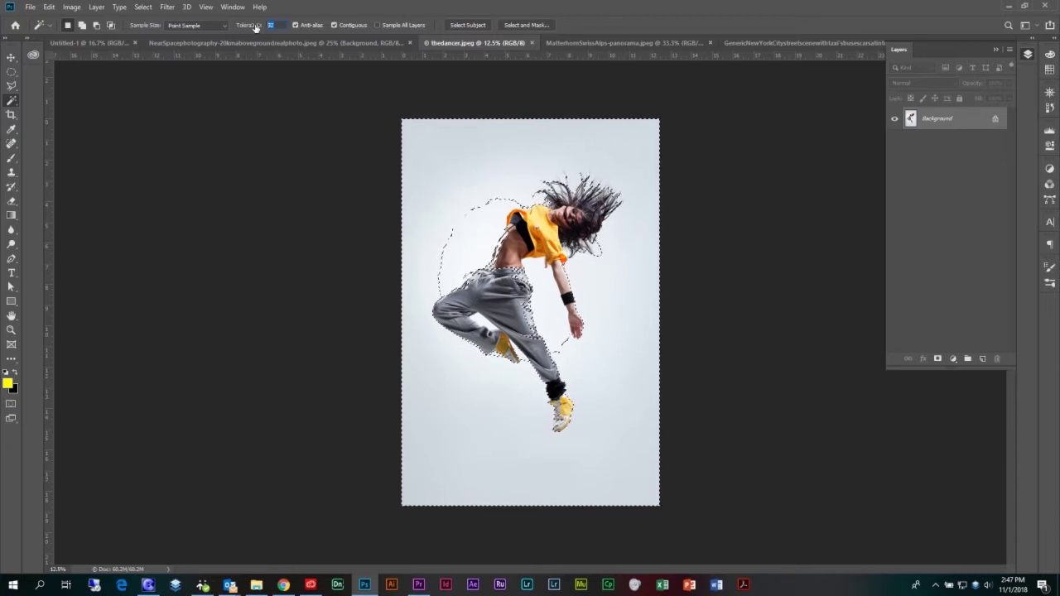
key("ctrl+d")
Try a Color Range selection of the dancer's light backdrop with fuzziness 17, and cancel it.
left_click(144, 7)
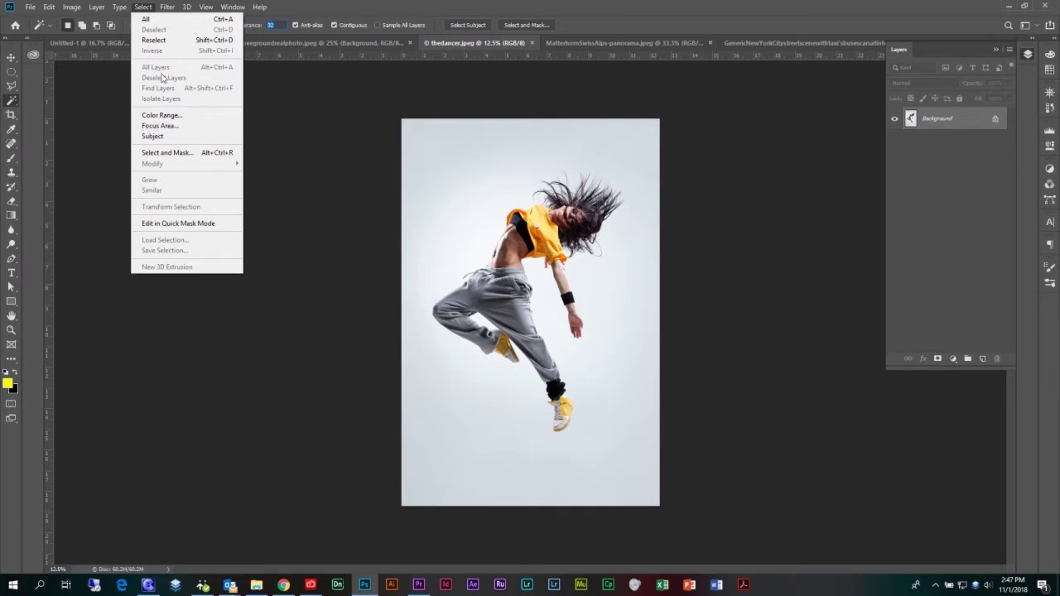
left_click(169, 121)
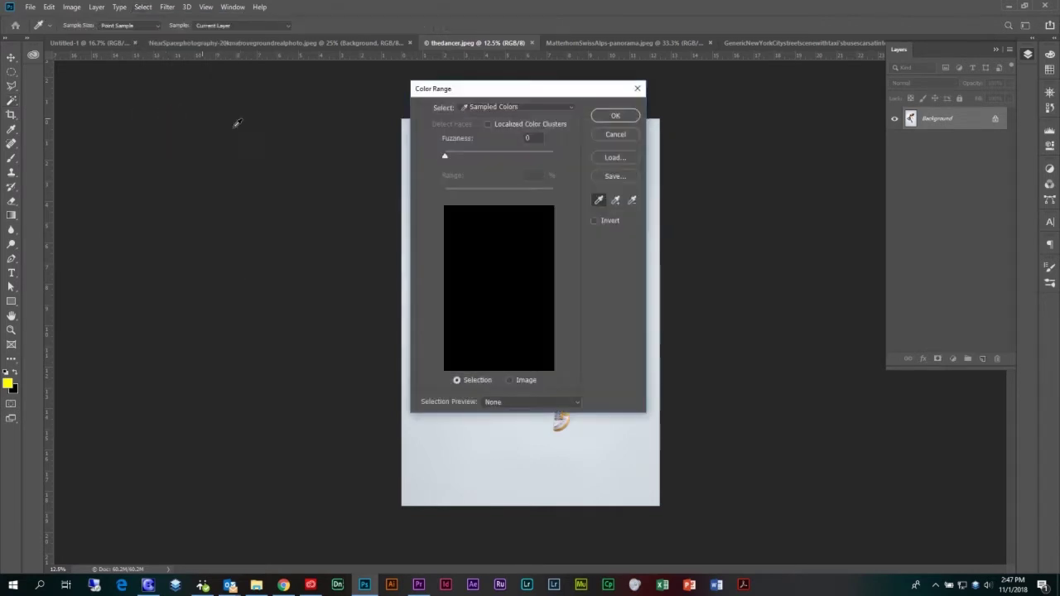
left_click(447, 206)
left_click_drag(446, 152, 455, 153)
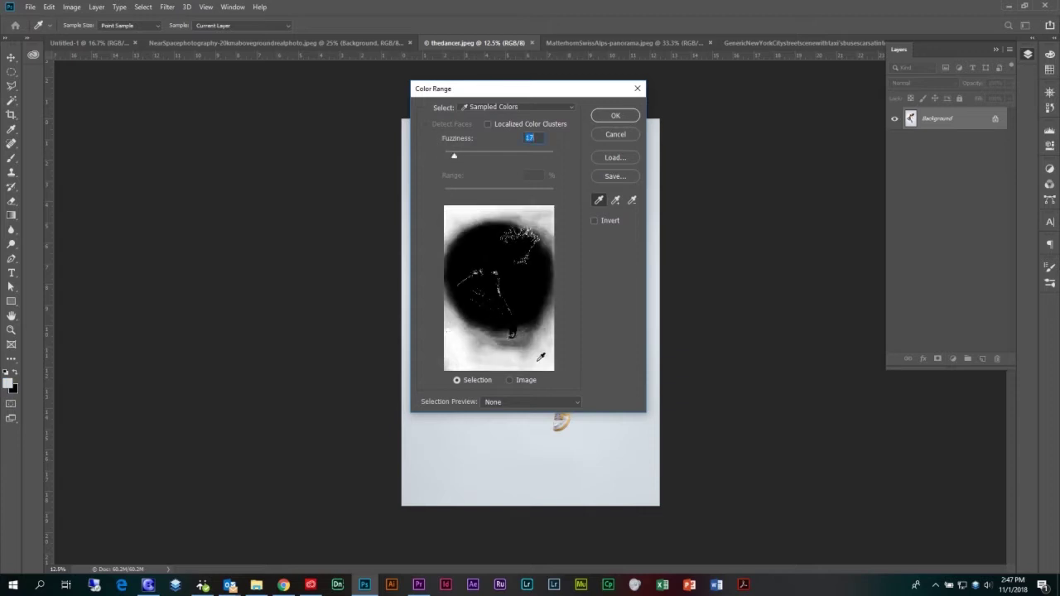
left_click(606, 135)
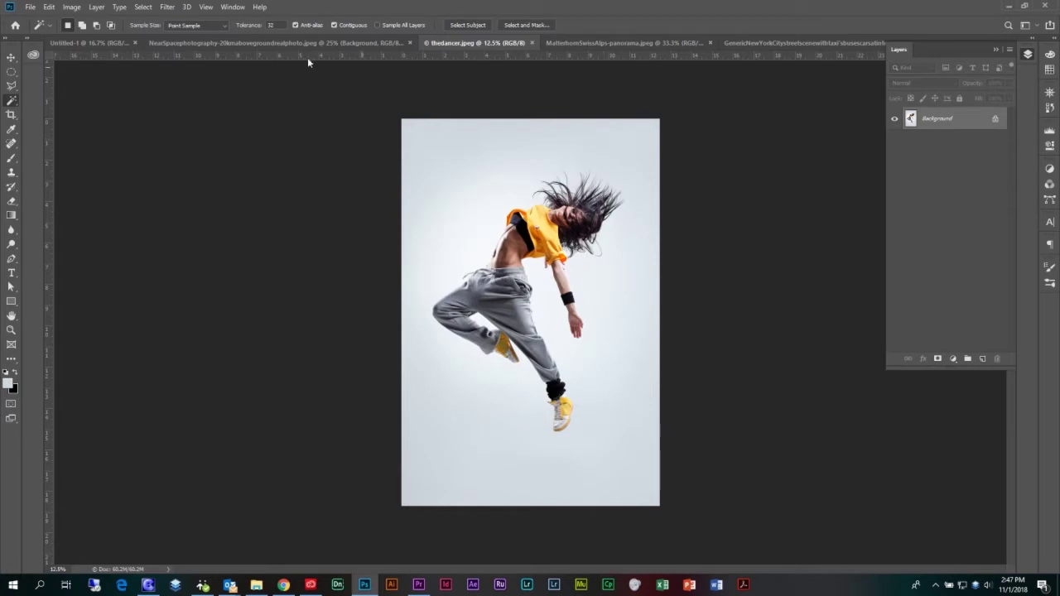
Enlarge the Quick Selection brush to 45 and paint over the dancer's shirt, torso and legs to select them.
right_click(11, 101)
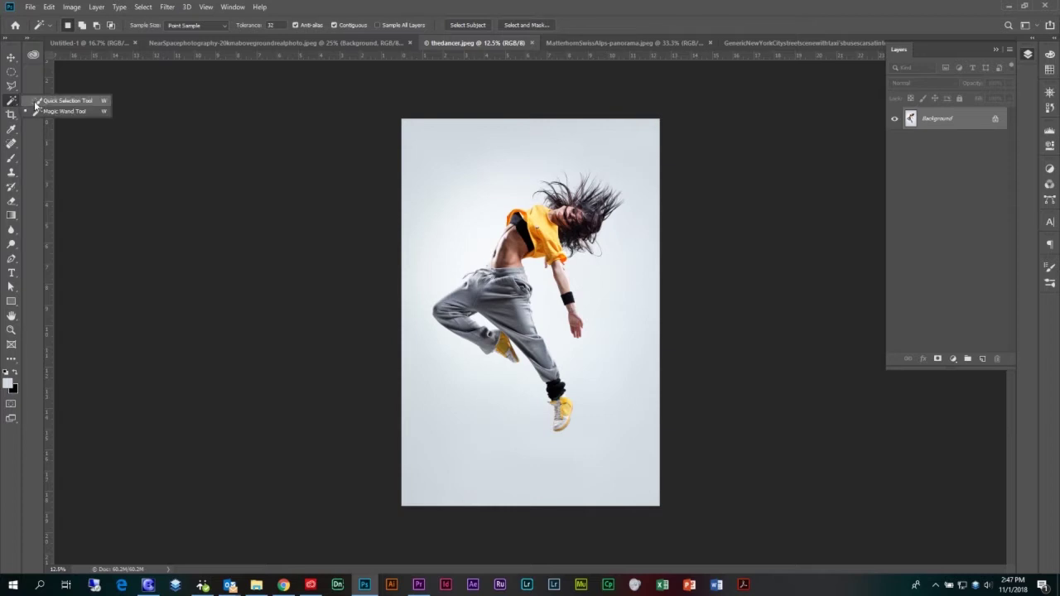
left_click(36, 103)
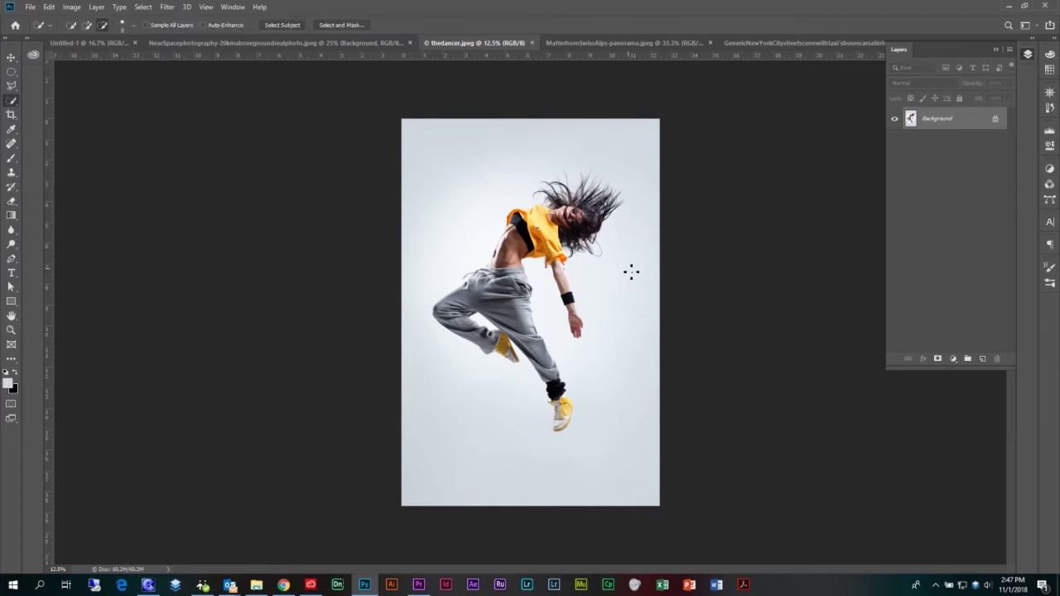
key("ctrl+plus")
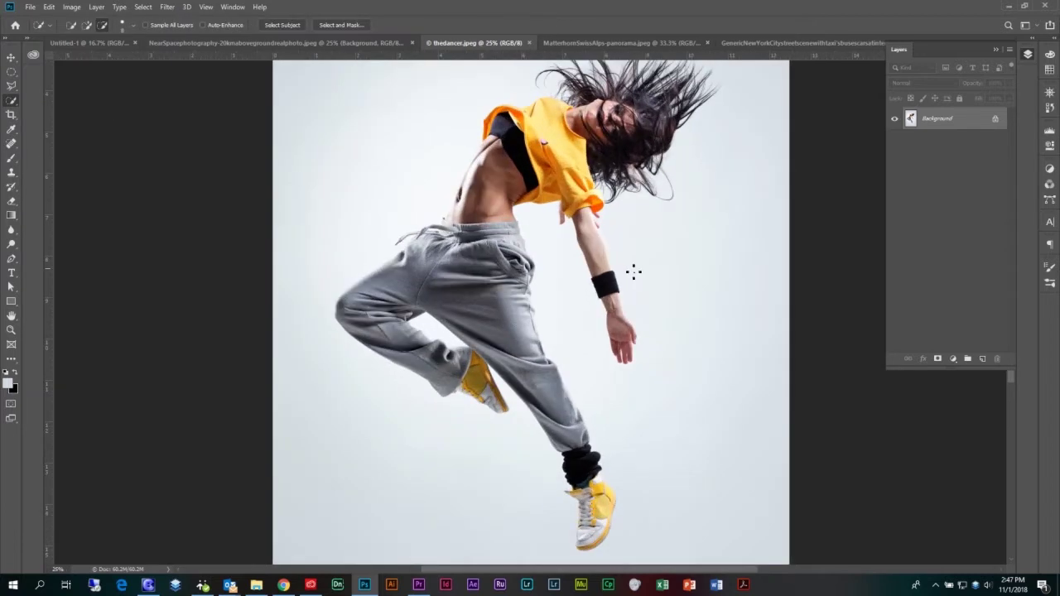
left_click_drag(605, 217, 515, 275)
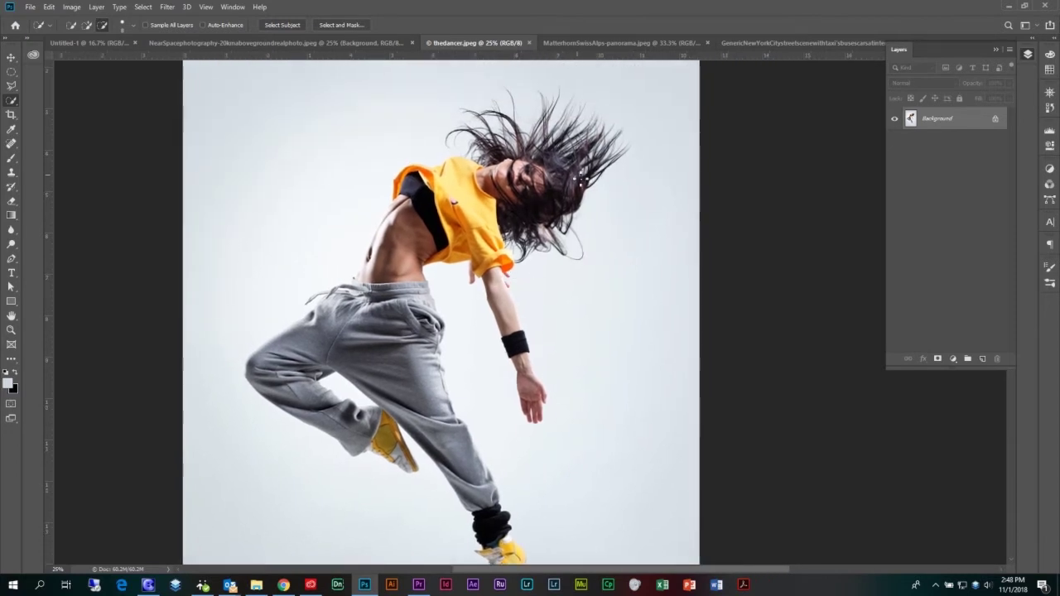
key("bracketright")
key("bracketright")
key("bracketright")
mouse_move(573, 184)
left_mouse_down()
mouse_move(552, 197)
mouse_move(519, 172)
mouse_move(471, 183)
mouse_move(403, 247)
mouse_move(391, 286)
mouse_move(388, 221)
mouse_move(362, 284)
mouse_move(386, 232)
mouse_move(403, 224)
mouse_move(359, 322)
mouse_move(311, 353)
mouse_move(298, 331)
mouse_move(363, 319)
mouse_move(457, 456)
mouse_move(507, 557)
left_mouse_up()
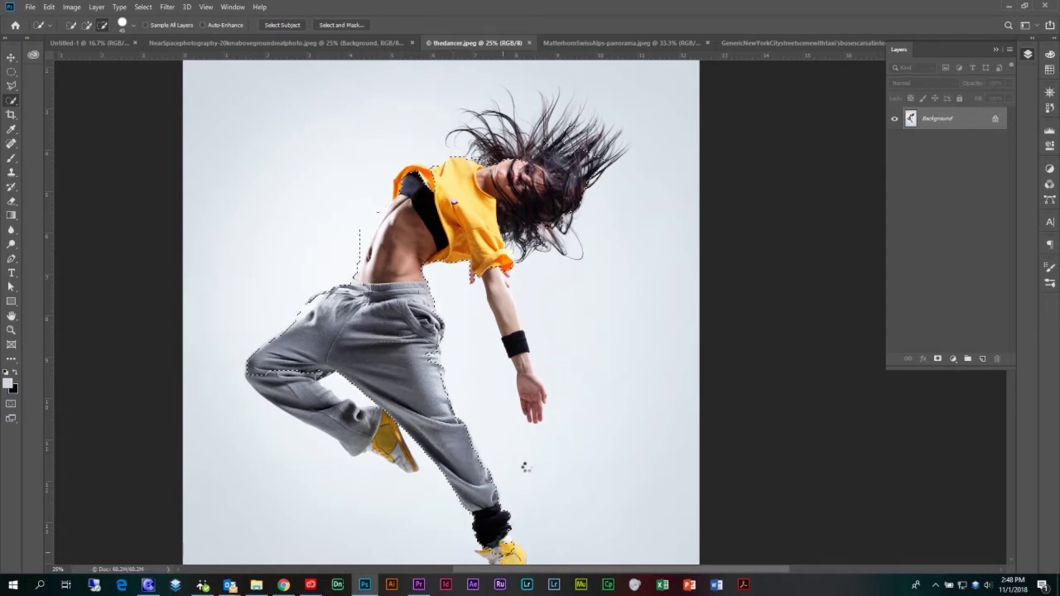
Add the dancer's outstretched arm and bent lower leg to the selection.
scroll(554, 395, "down", 1)
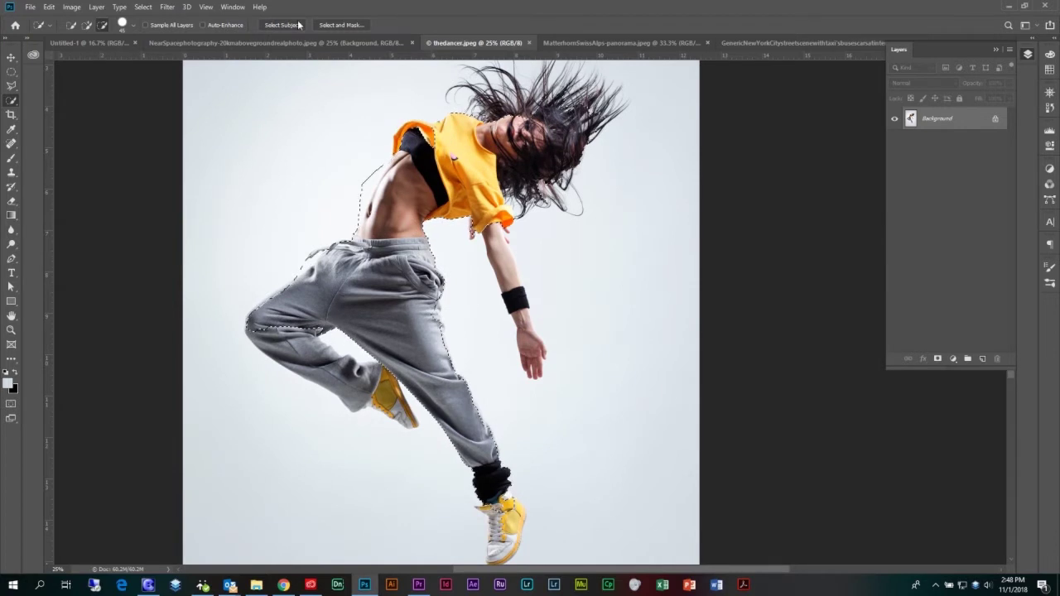
left_click_drag(494, 226, 536, 353)
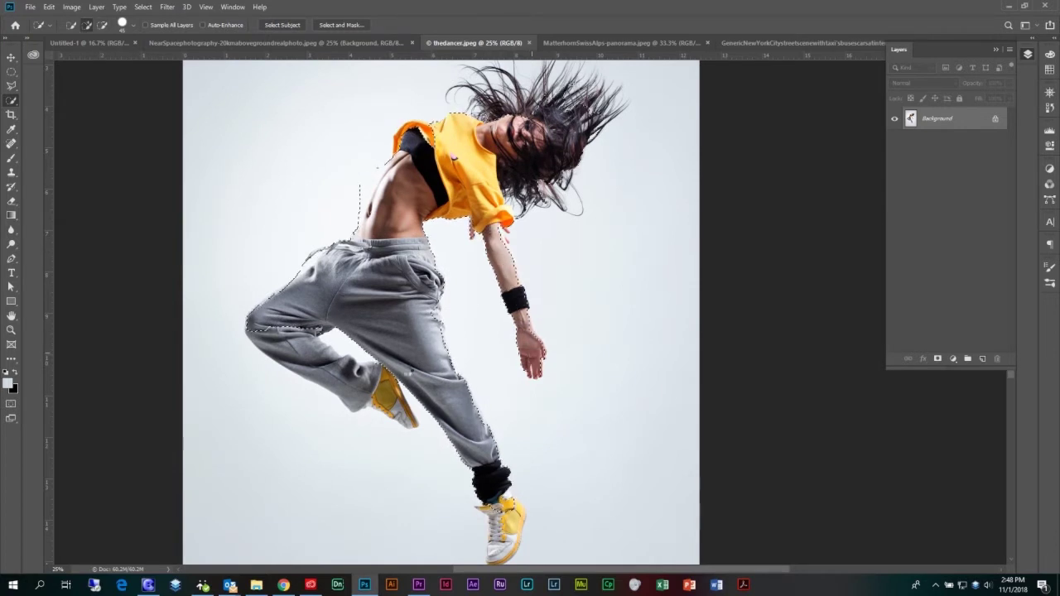
left_click_drag(297, 332, 332, 383)
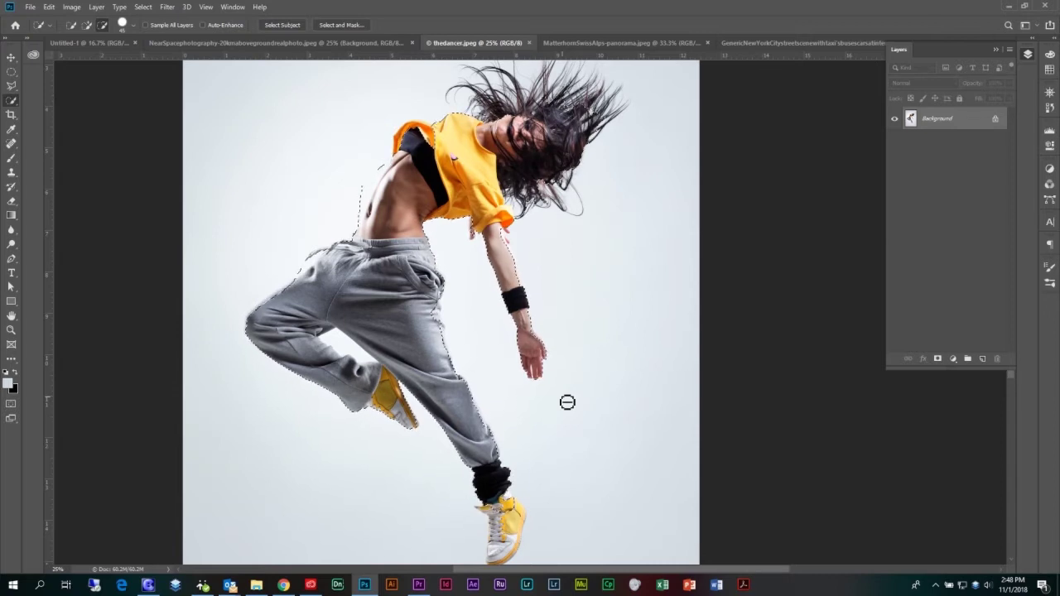
Clear the selection around the dancer.
key("ctrl+d")
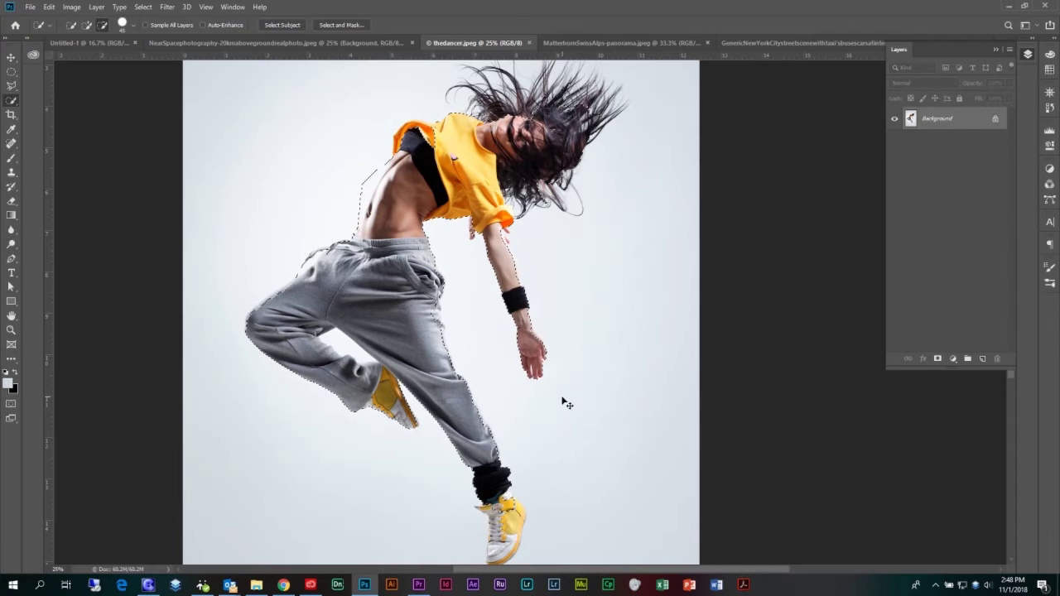
scroll(651, 335, "up", 2)
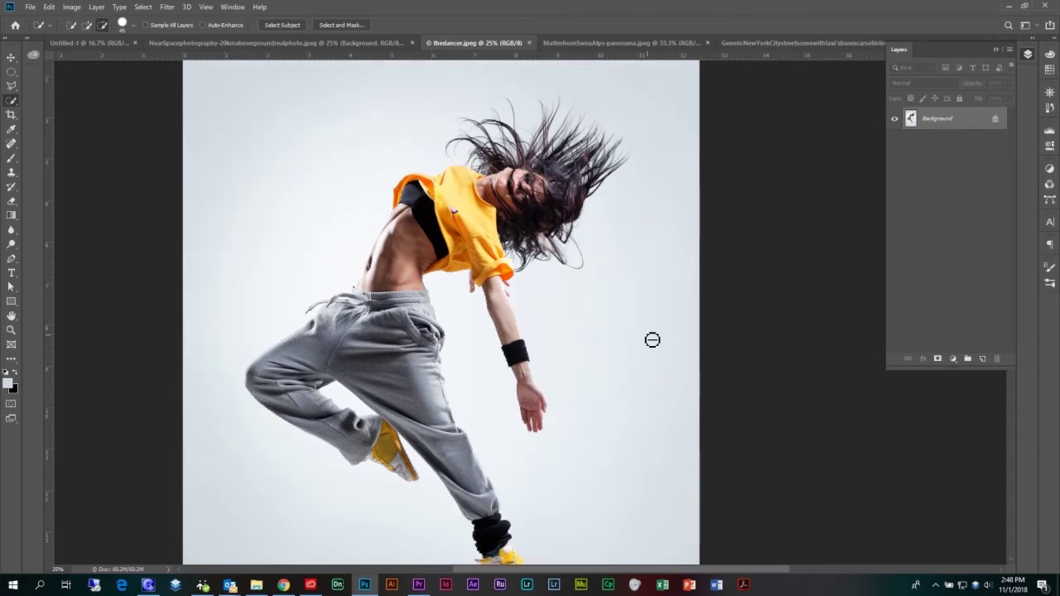
left_click(290, 28)
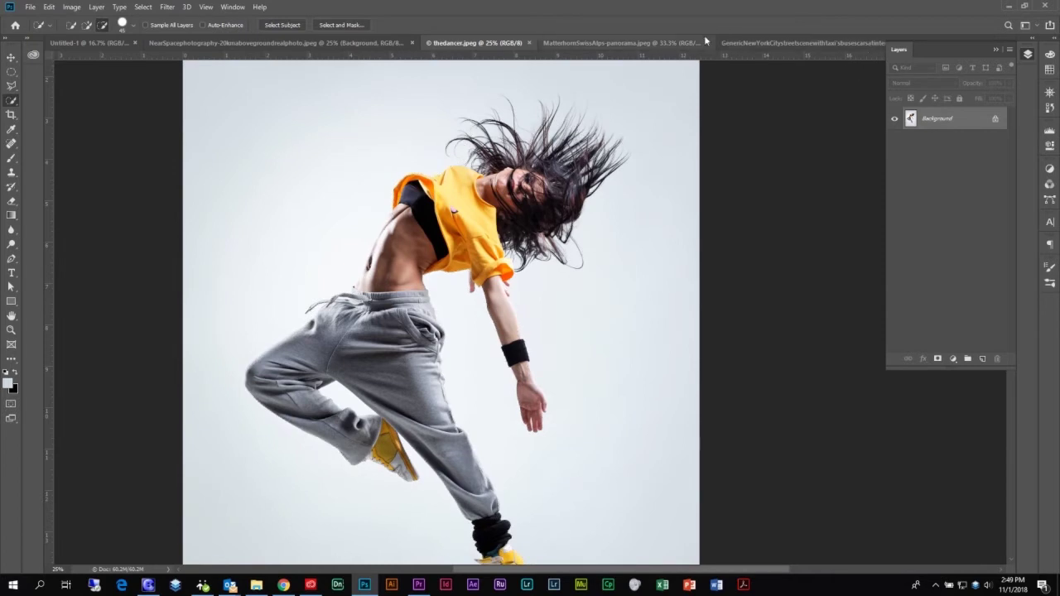
Switch to the New York street photo, activate the Pen tool and examine the path drawn around the large yellow taxi.
left_click(767, 42)
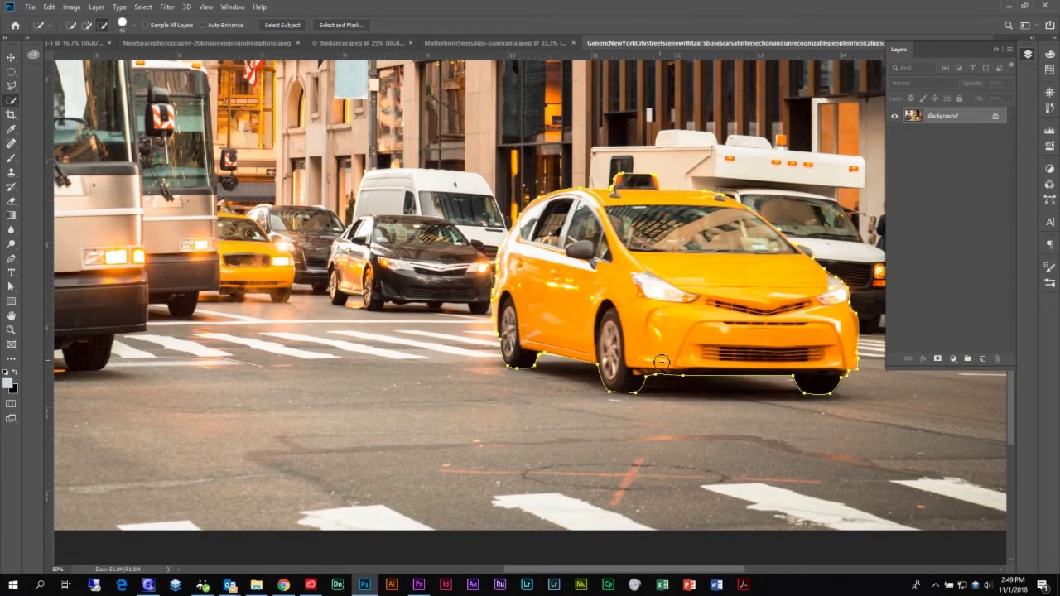
left_click_drag(731, 343, 492, 317)
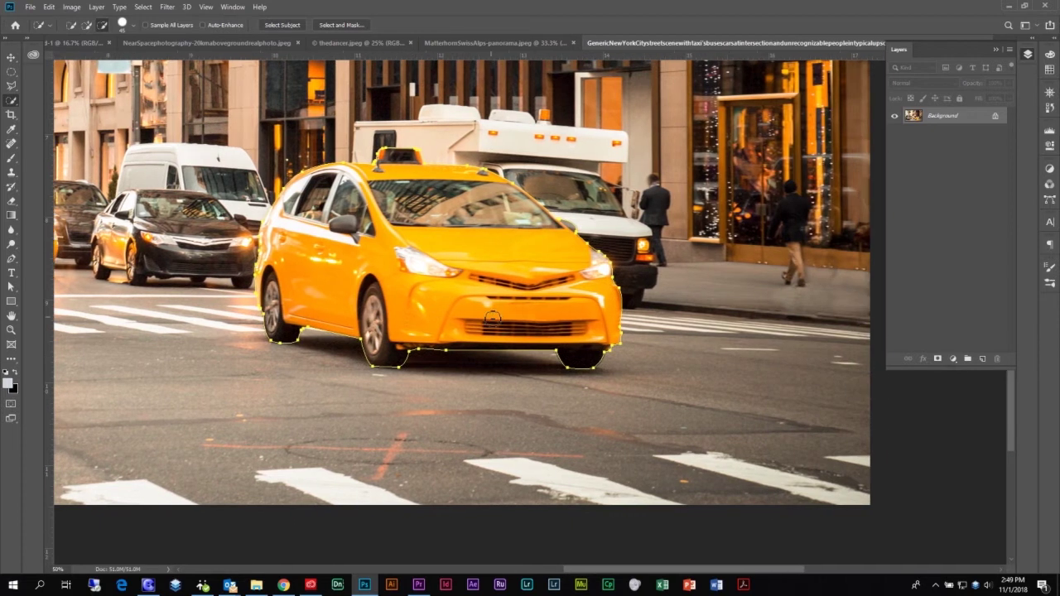
key("ctrl+minus")
key("ctrl+minus")
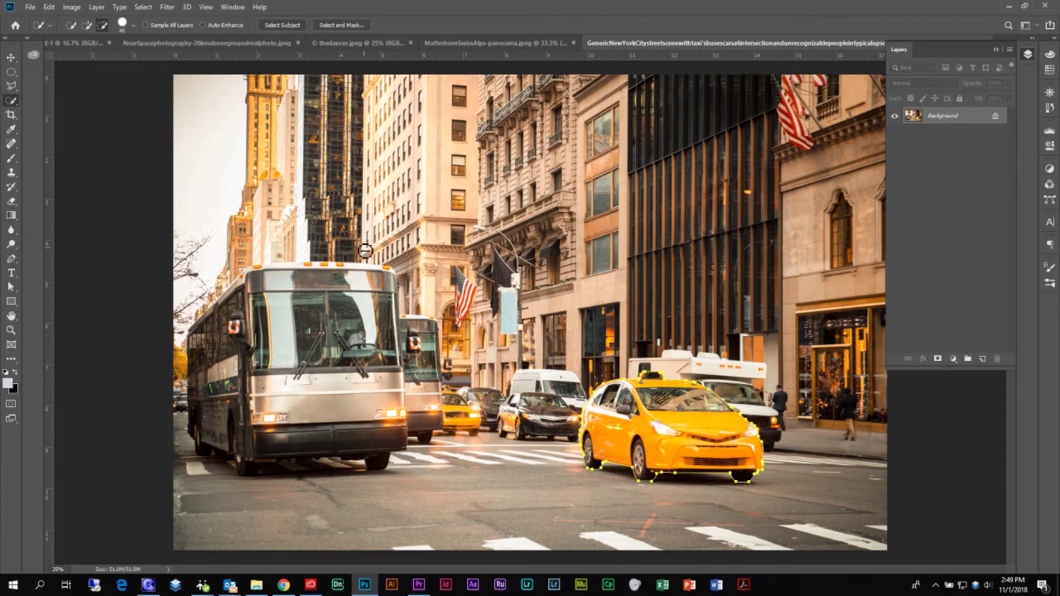
left_click(11, 260)
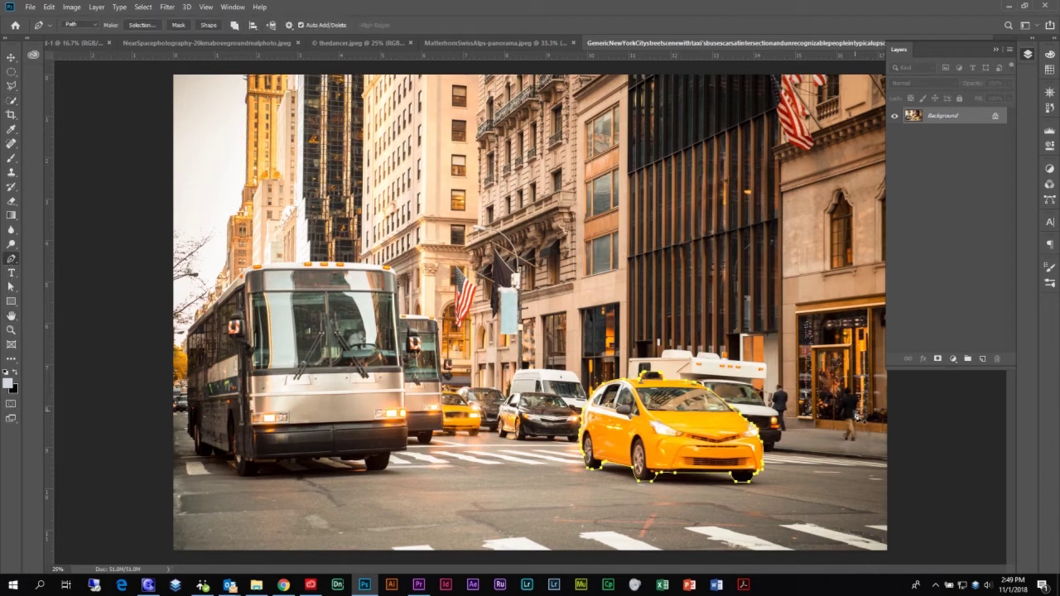
key("ctrl+plus")
key("ctrl+plus")
key("ctrl+plus")
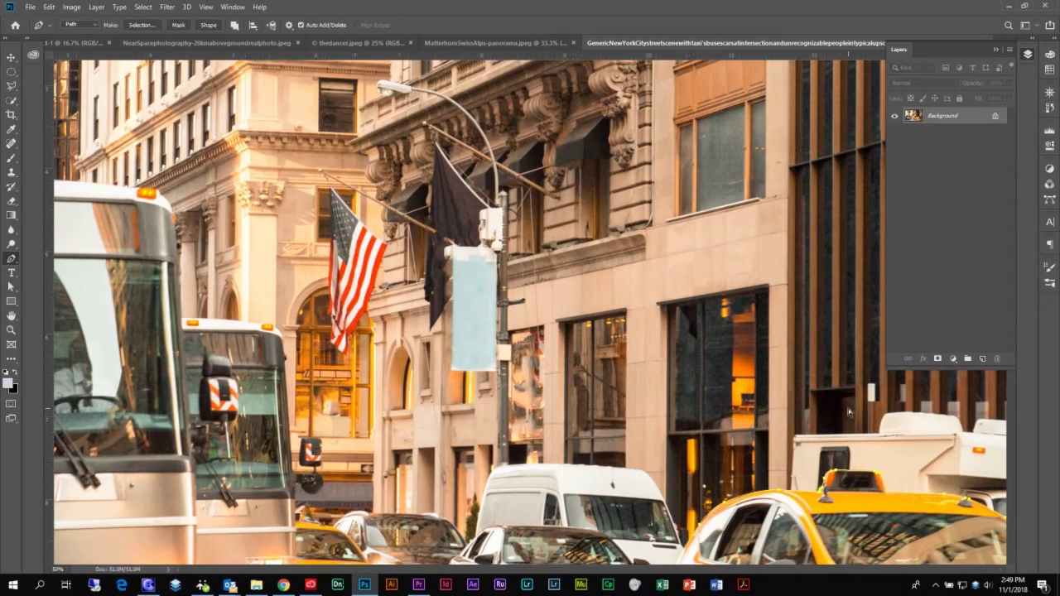
left_click_drag(839, 458, 515, 251)
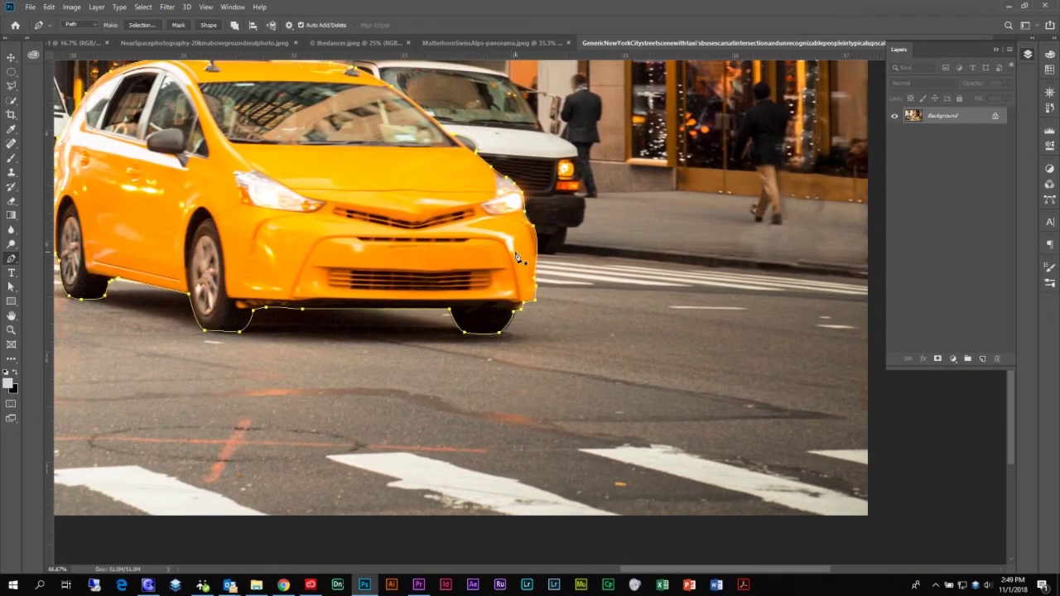
left_click_drag(413, 198, 505, 250)
left_click_drag(454, 223, 537, 263)
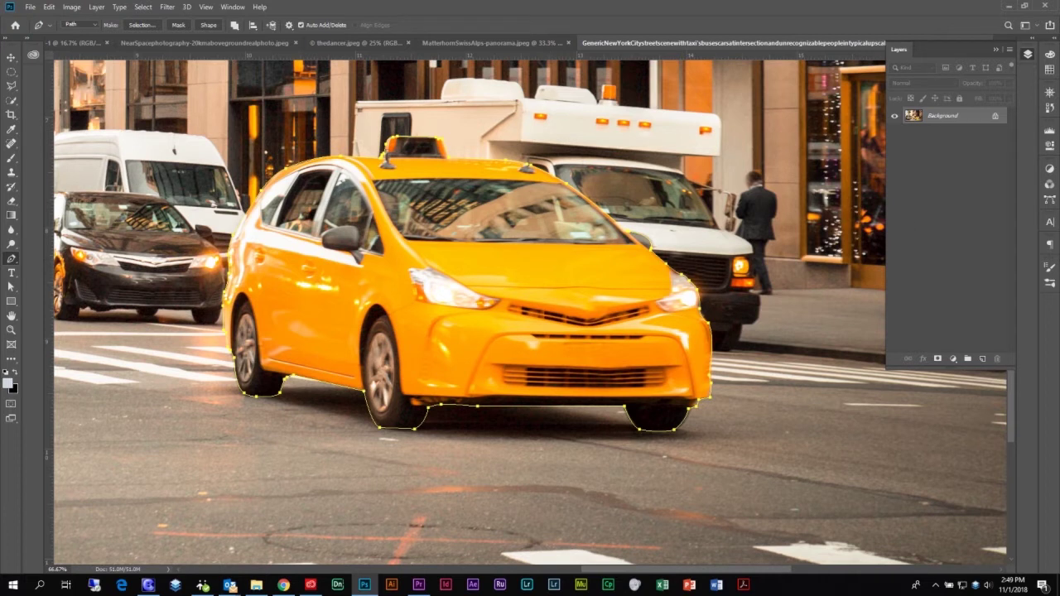
Convert the taxi's work path into a new anti-aliased selection with a feather radius of 0 pixels.
left_click(1047, 204)
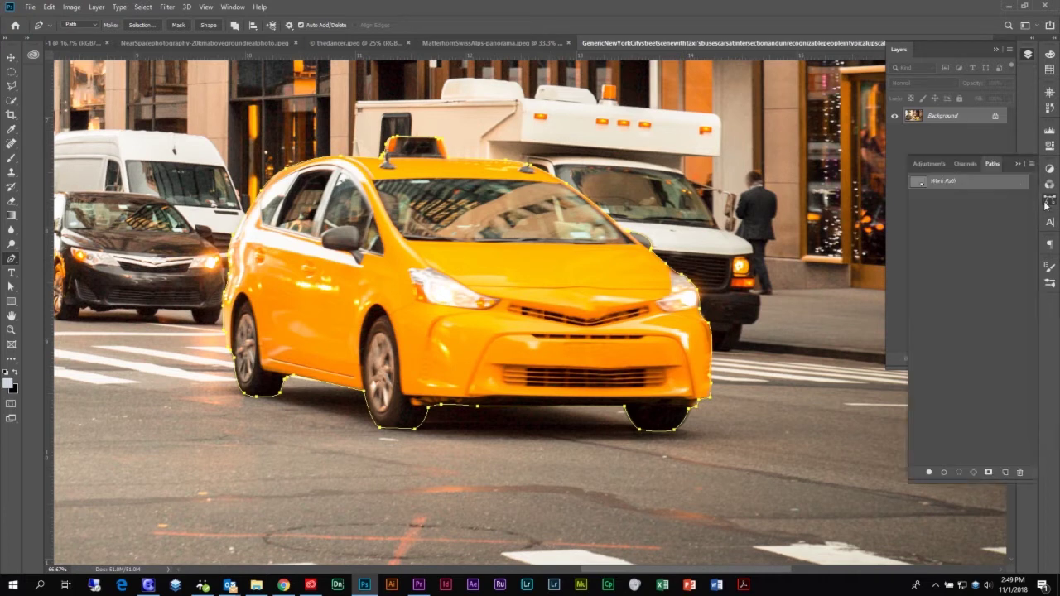
right_click(965, 188)
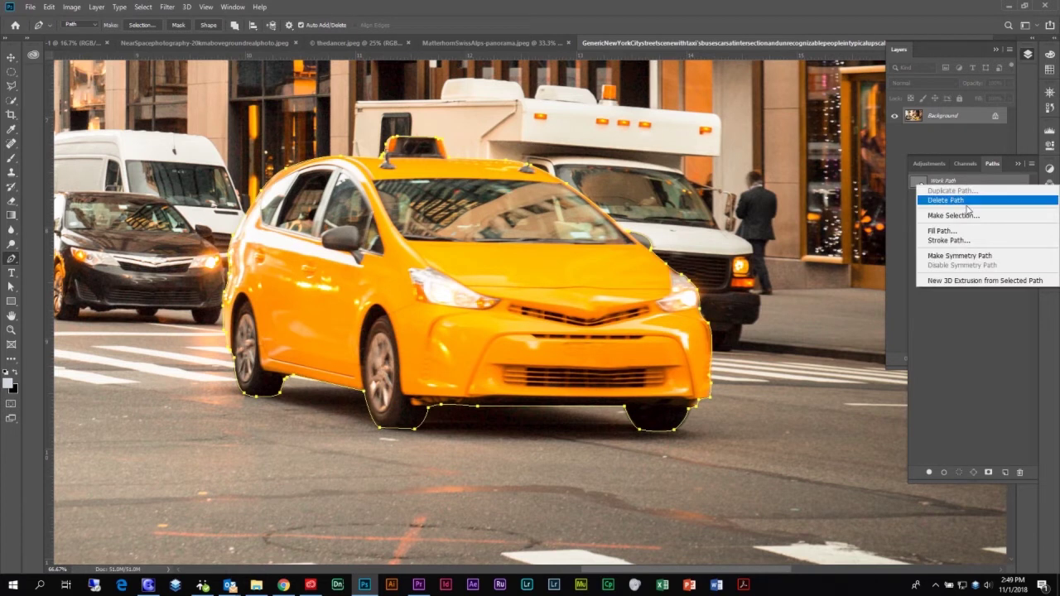
left_click(965, 216)
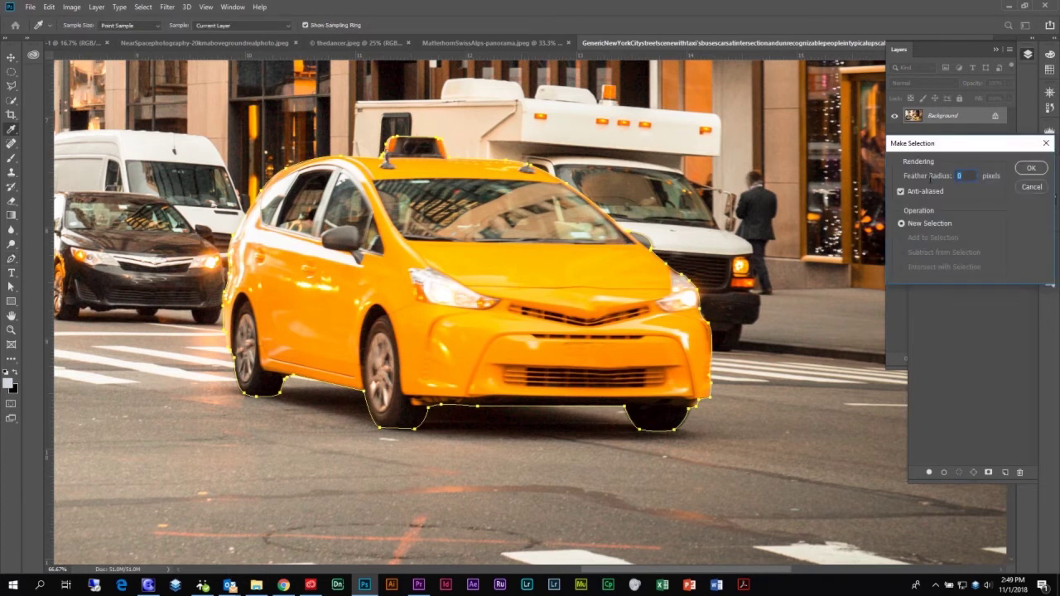
left_click_drag(951, 149, 462, 106)
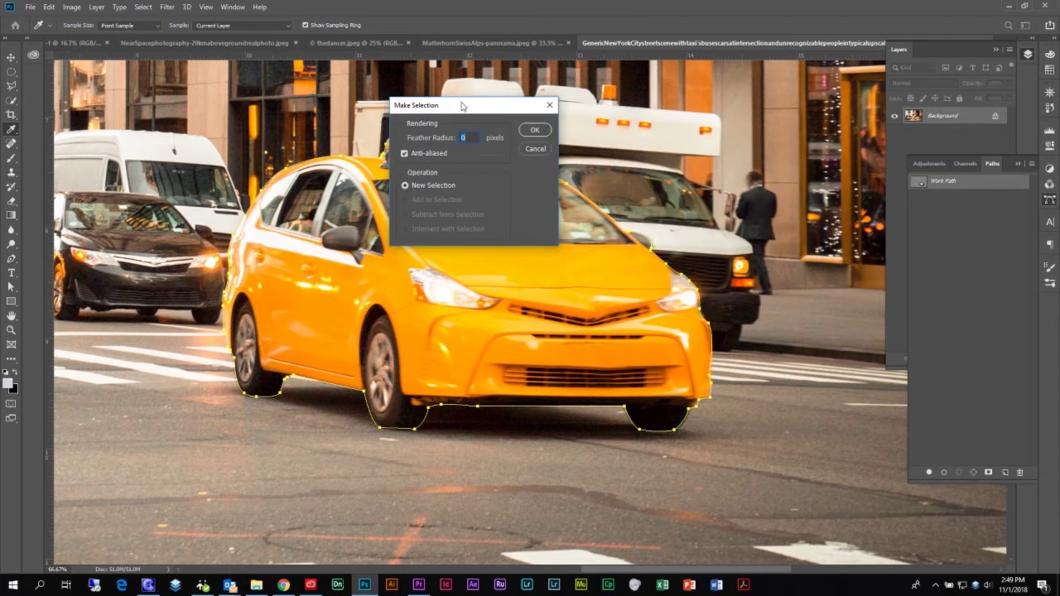
left_click(535, 131)
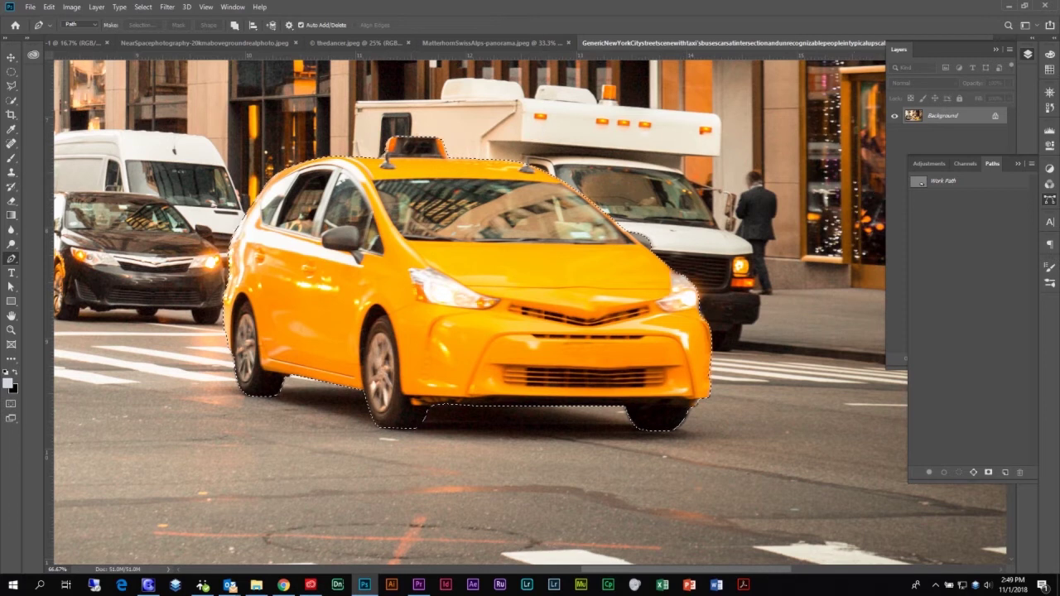
Save the taxi's work path as Path 1 and deselect the path, keeping the taxi selection.
double_click(990, 183)
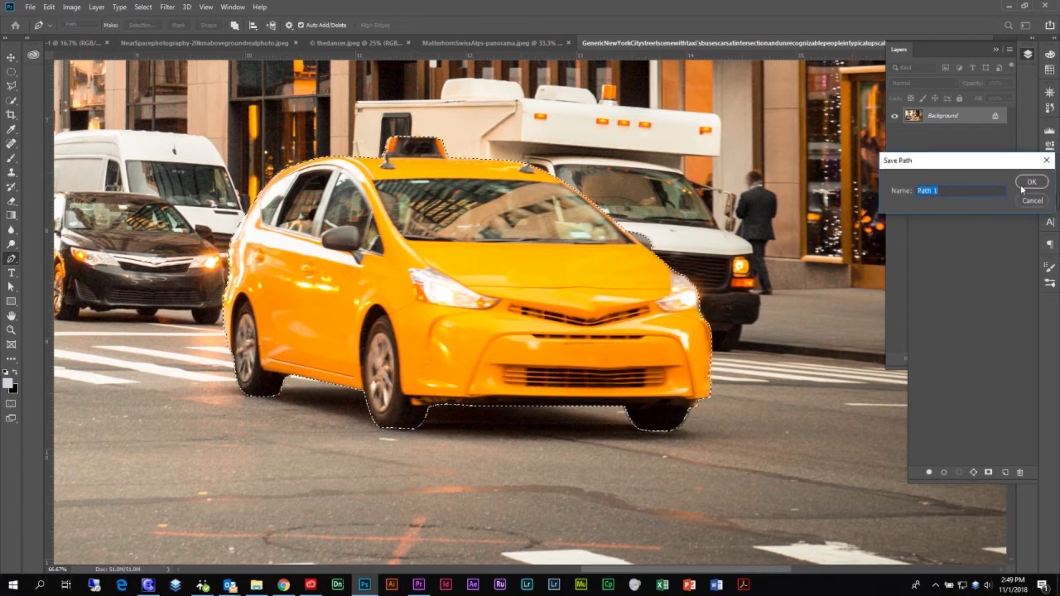
left_click(1028, 183)
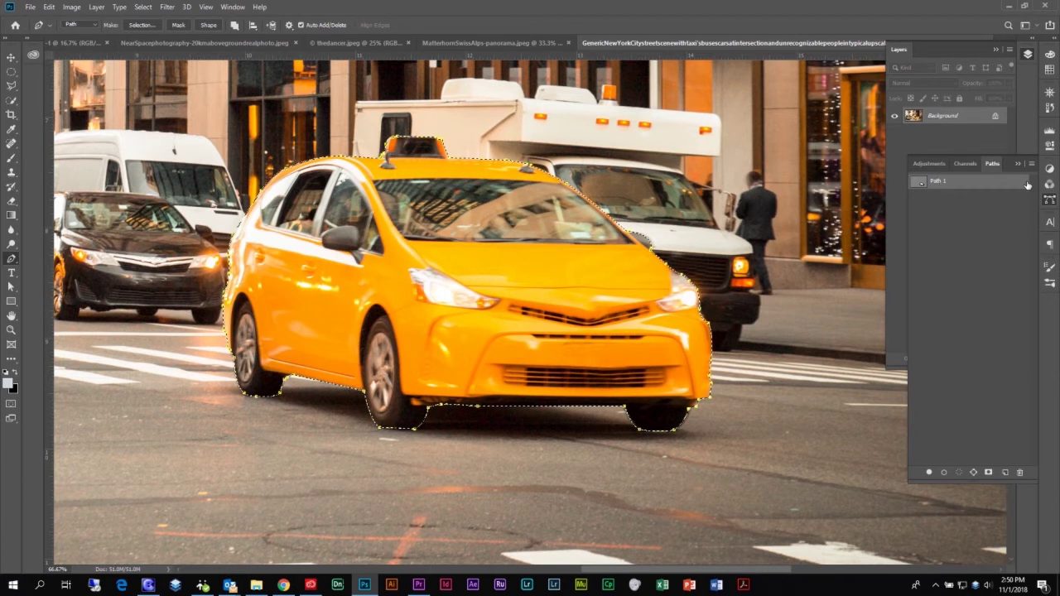
left_click(990, 249)
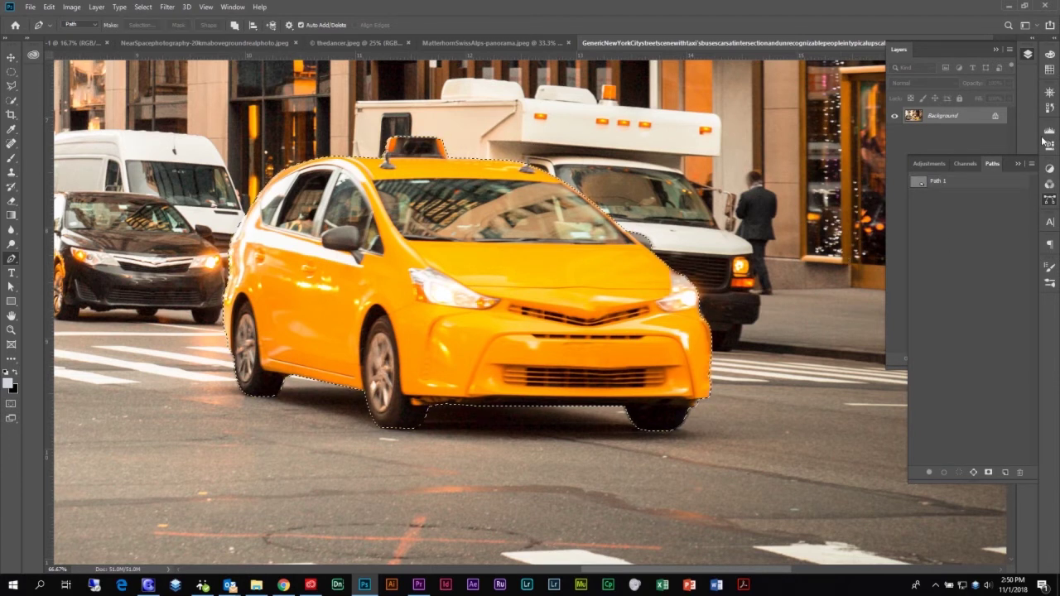
Recolor the selected taxi darker orange with a Hue/Saturation adjustment layer, using saturation -44, lightness -28 and Colorize off.
left_click(1046, 169)
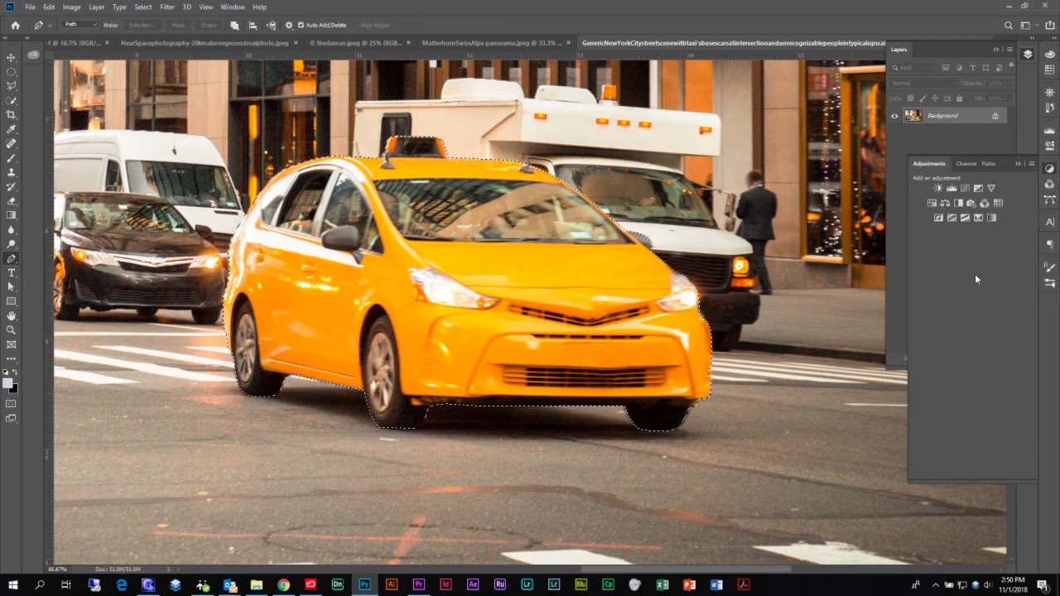
left_click(932, 204)
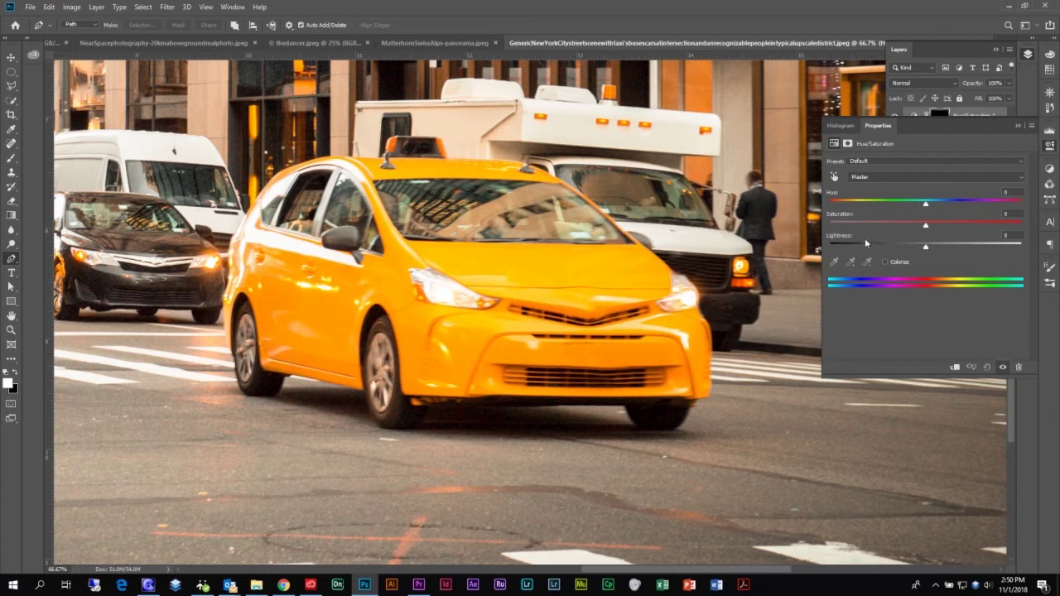
left_click(886, 262)
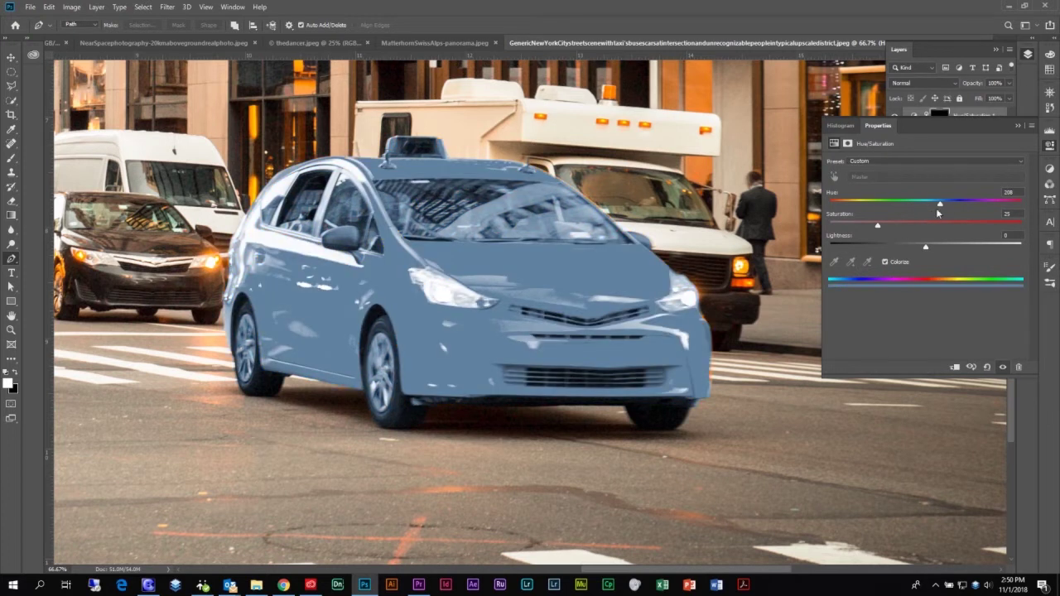
left_click_drag(938, 206, 915, 205)
left_click(908, 262)
left_click_drag(926, 247, 900, 249)
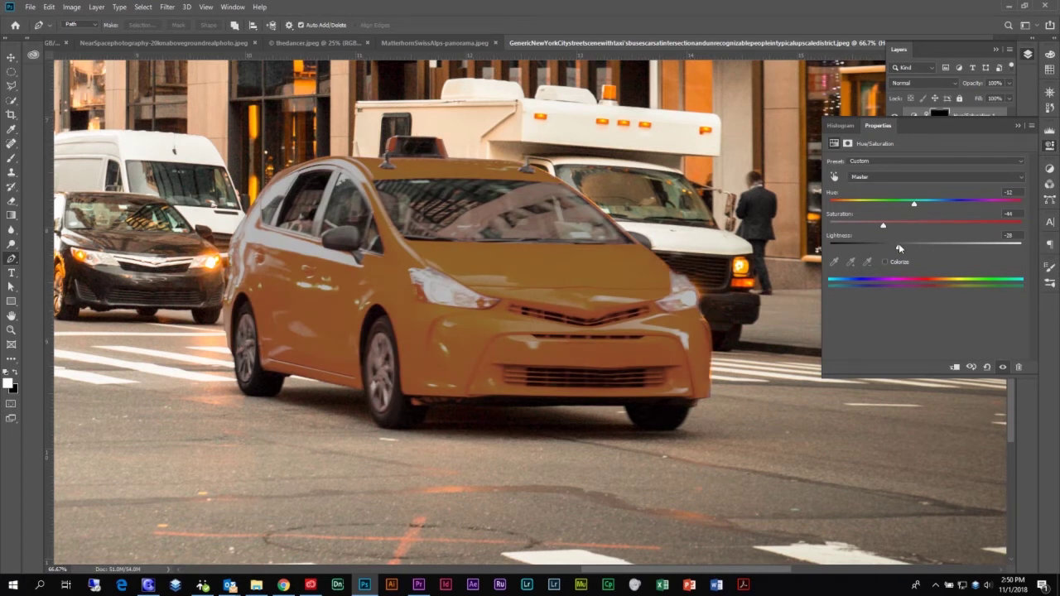
left_click(1018, 127)
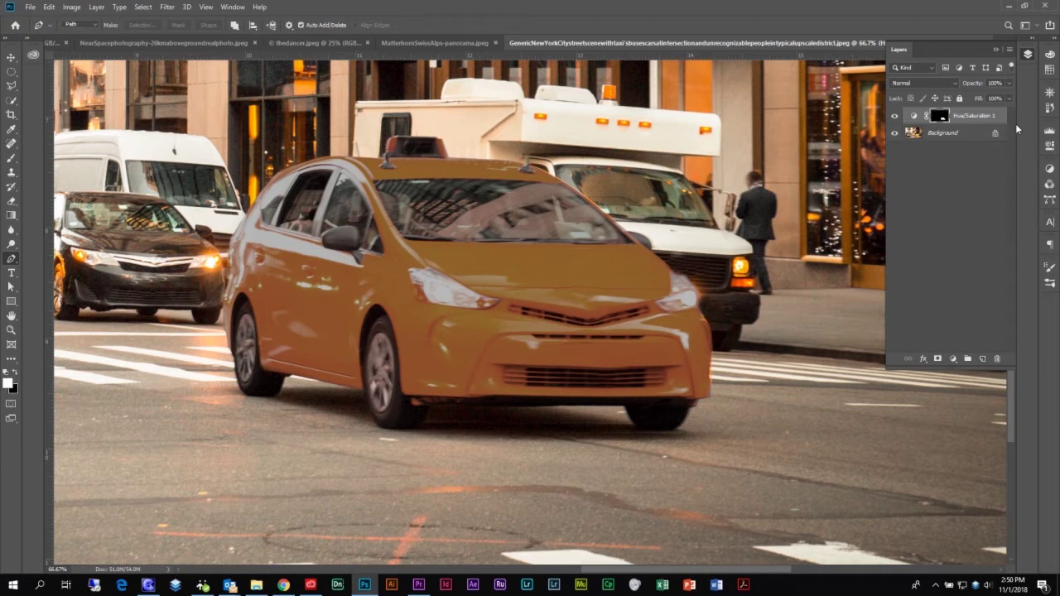
left_click(13, 86)
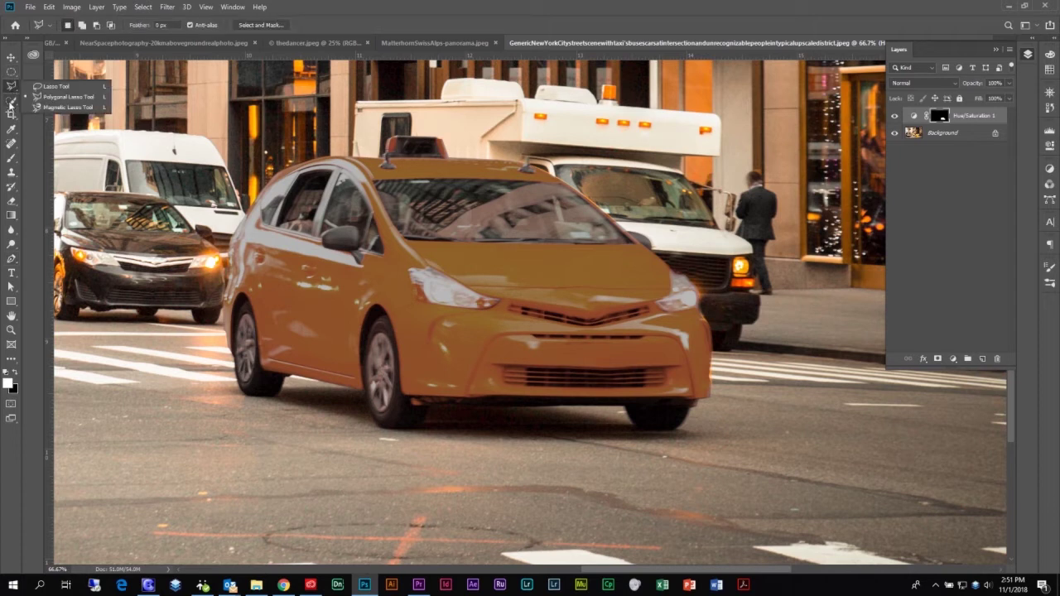
left_click(11, 101)
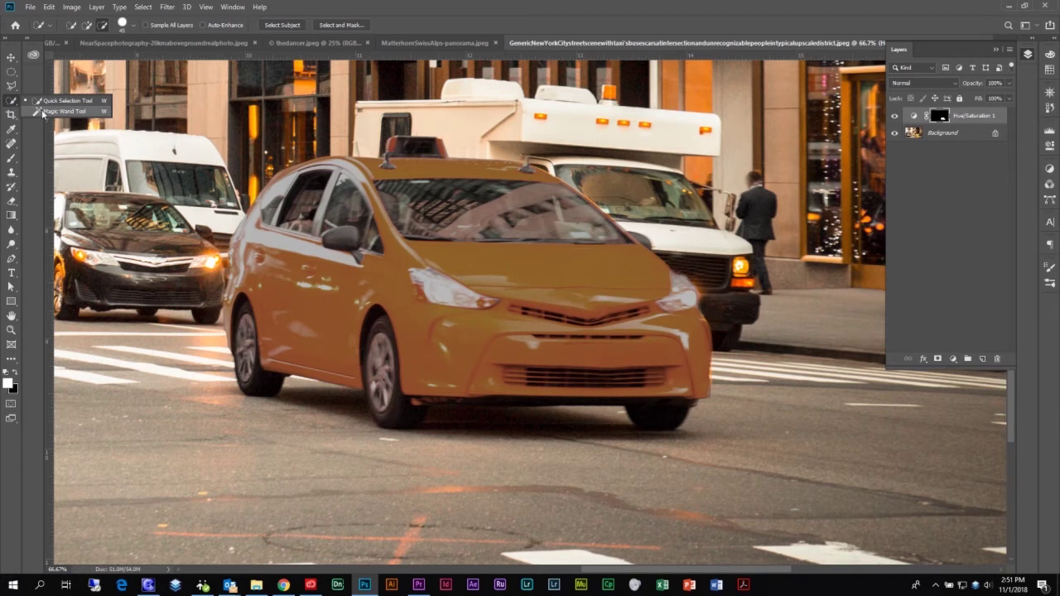
left_click(18, 263)
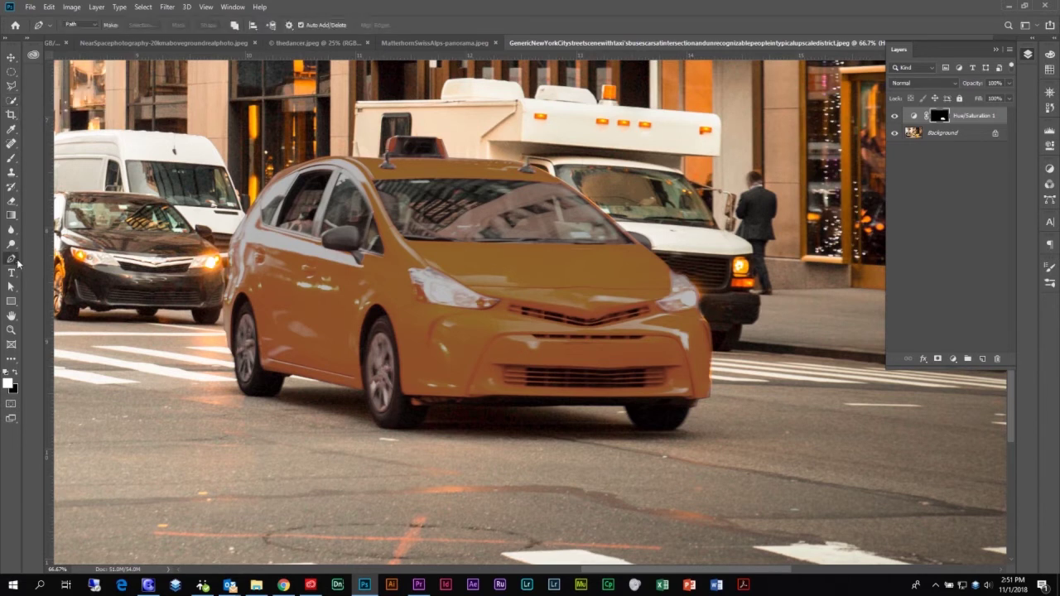